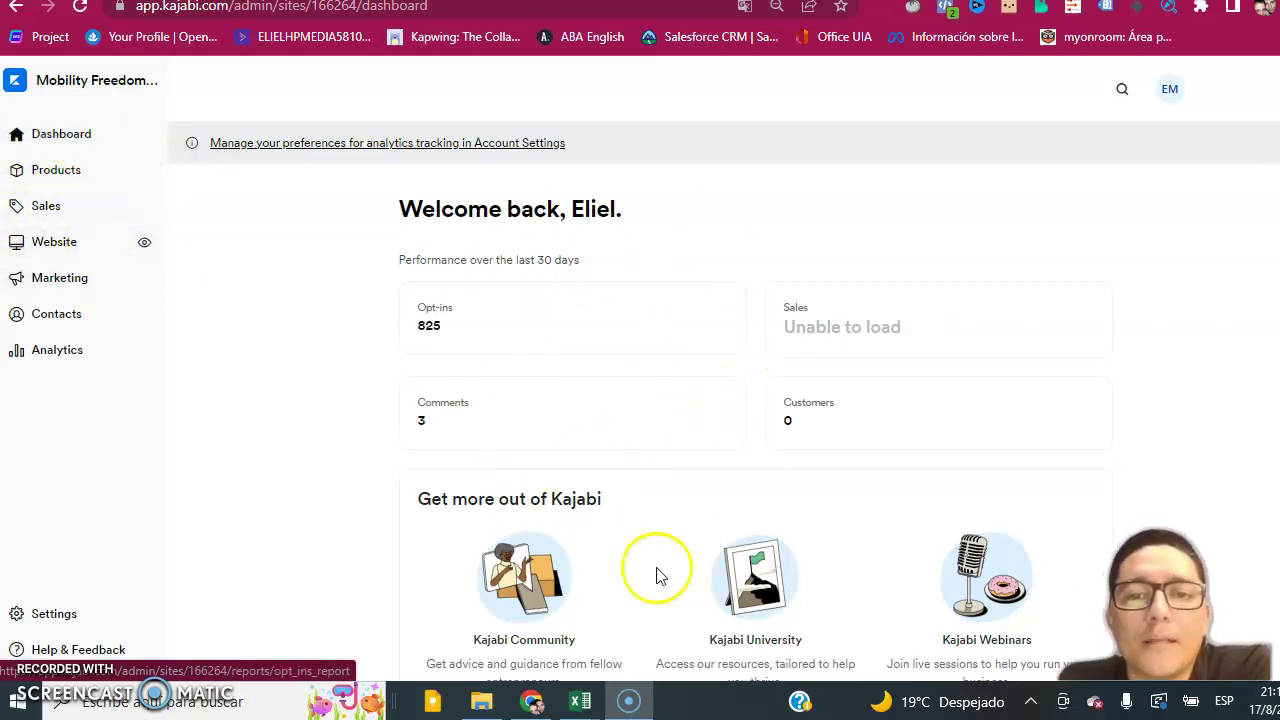
Open the Sales section and look over its Offers, Coupons, Payments and Affiliates areas
click(45, 207)
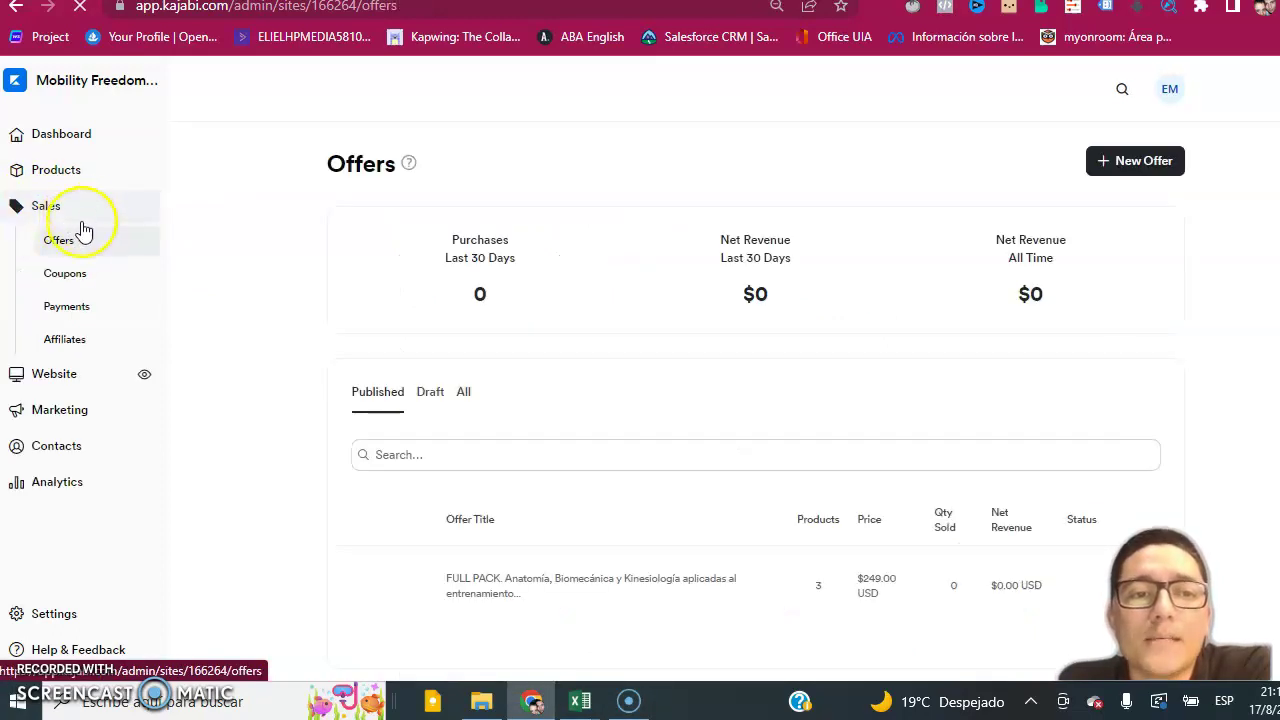
click(68, 277)
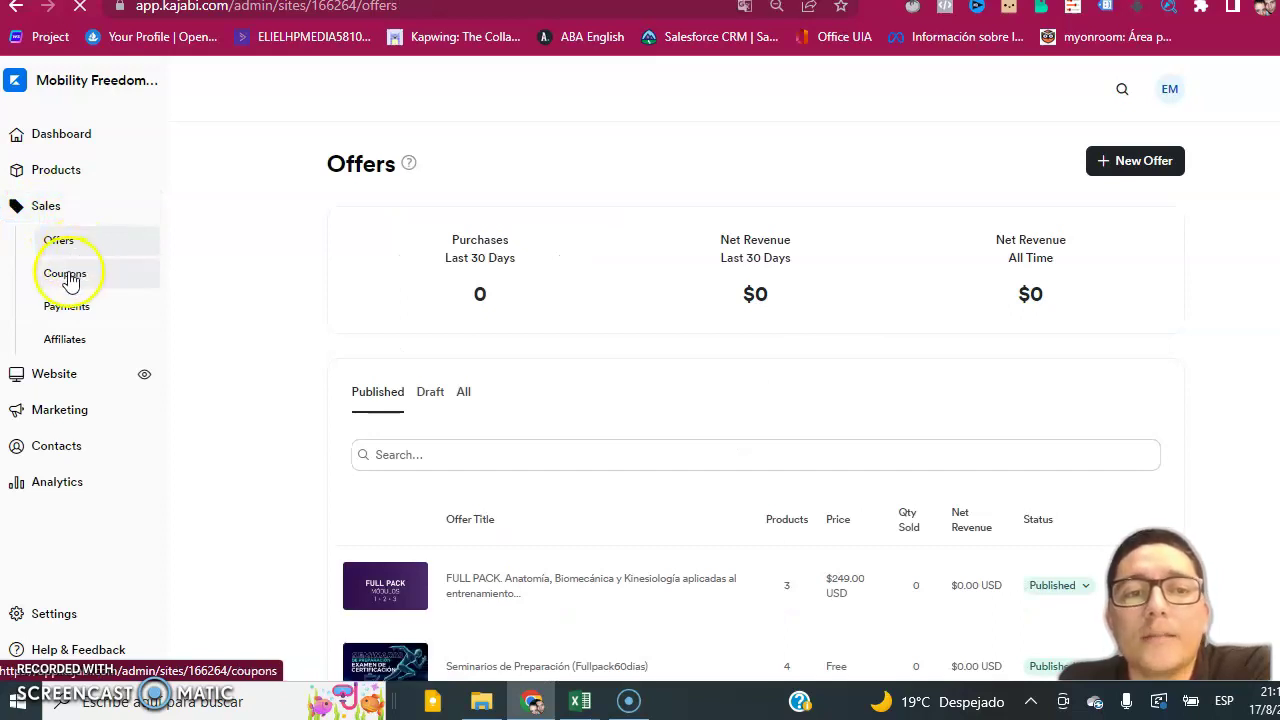
click(67, 312)
click(71, 314)
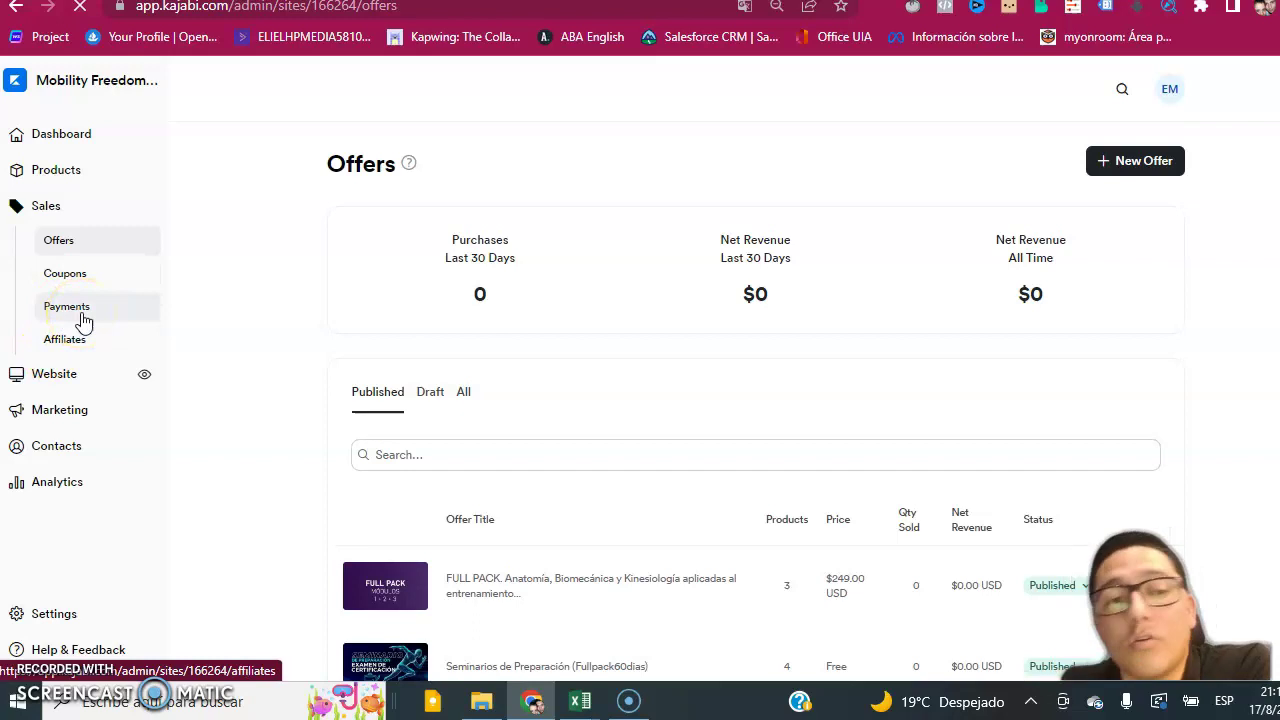
click(62, 342)
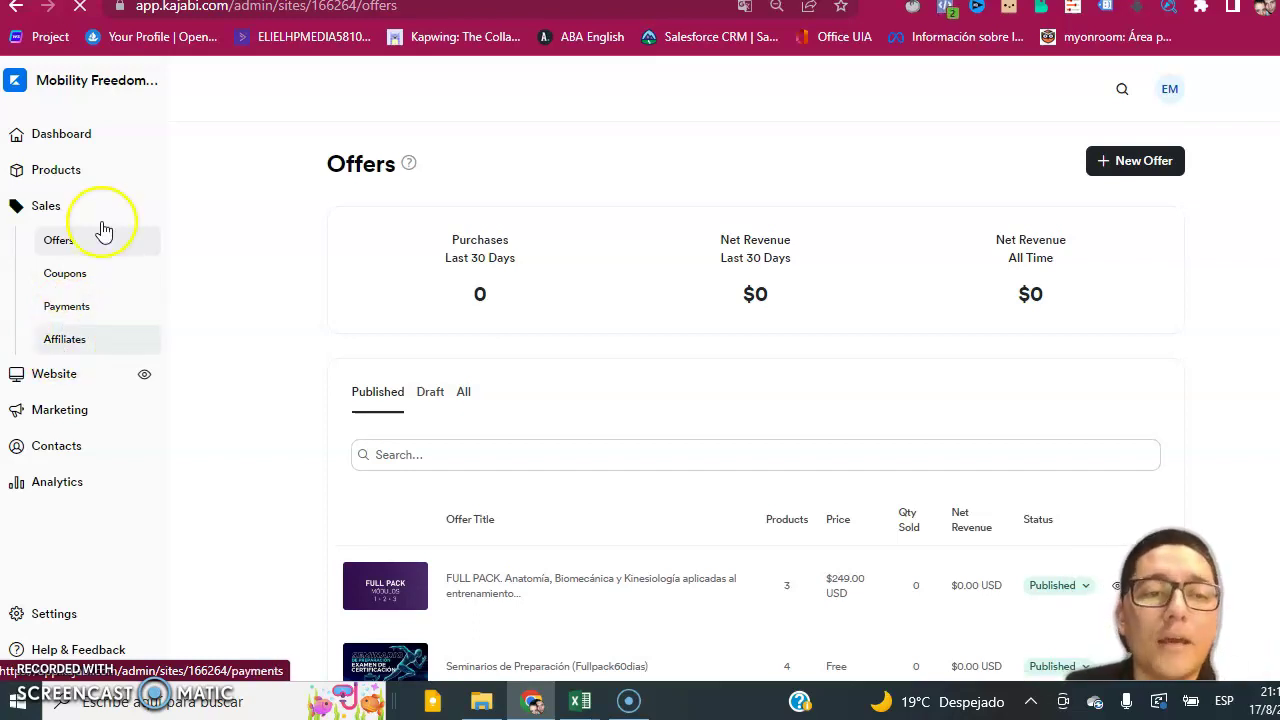
Open the Website section to look at the site's current design
click(65, 385)
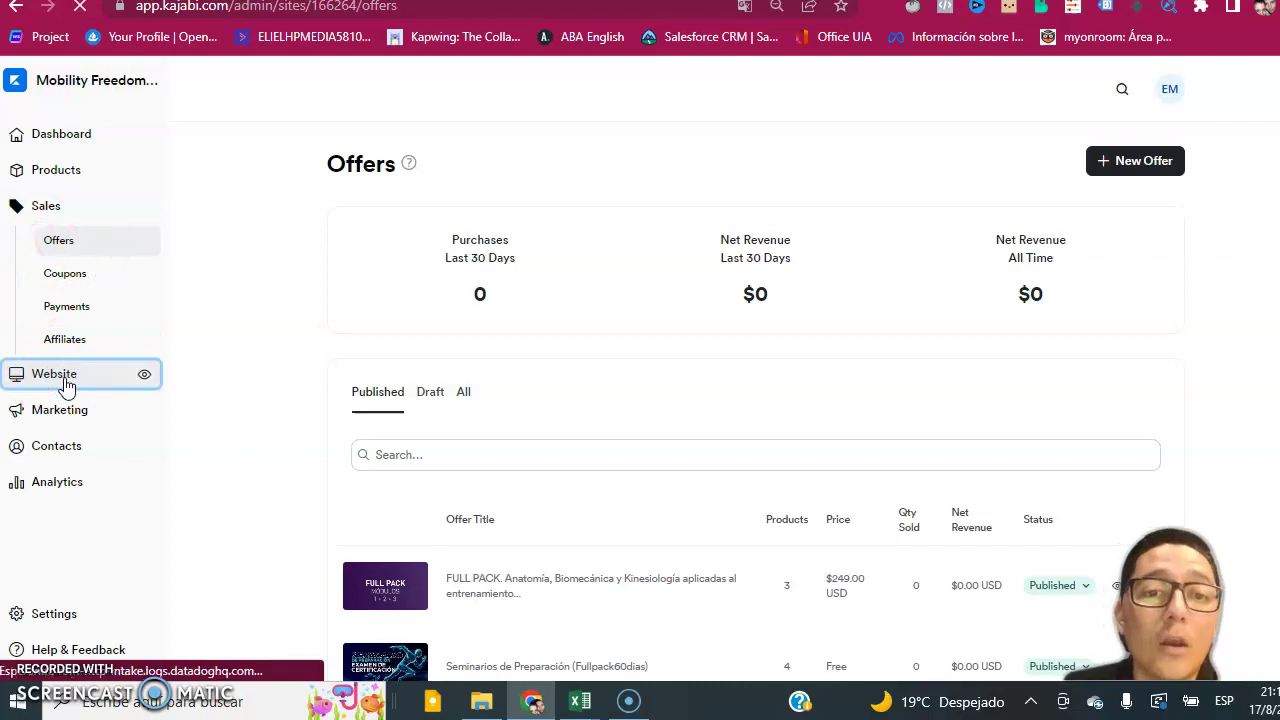
click(57, 242)
click(76, 283)
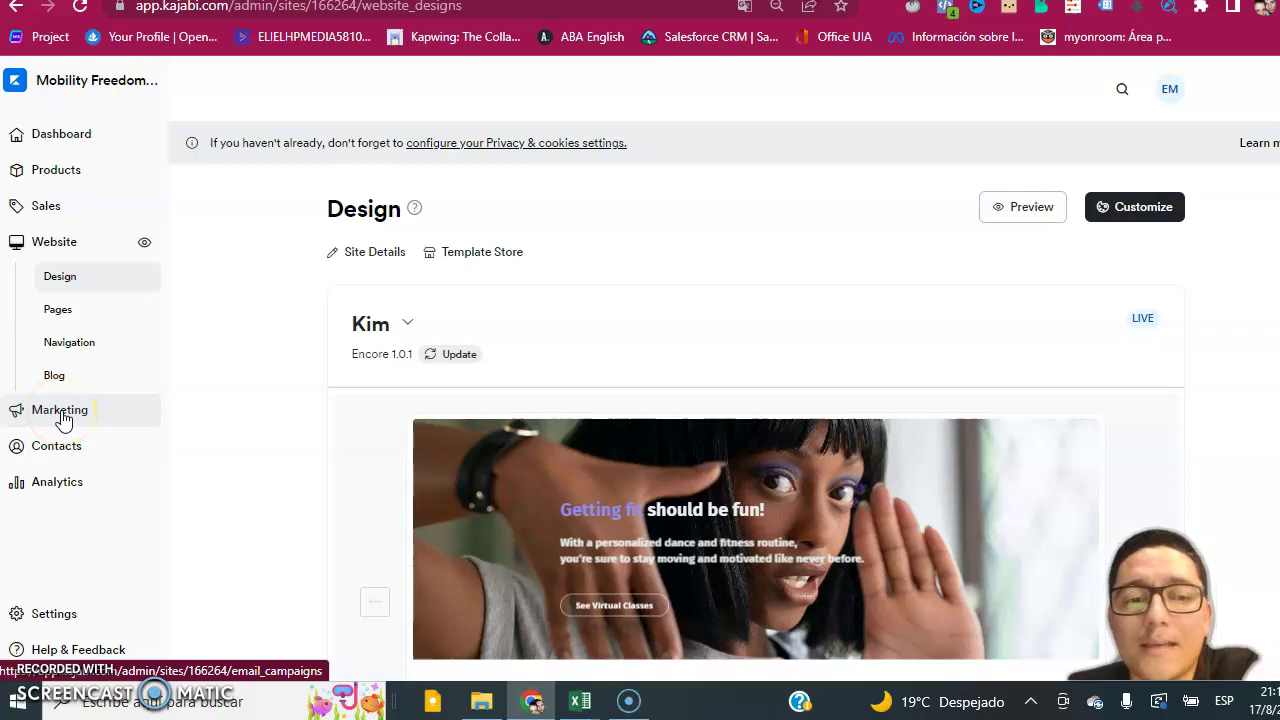
Look over the main pages of the Marketing, Contacts and Analytics sections
click(63, 420)
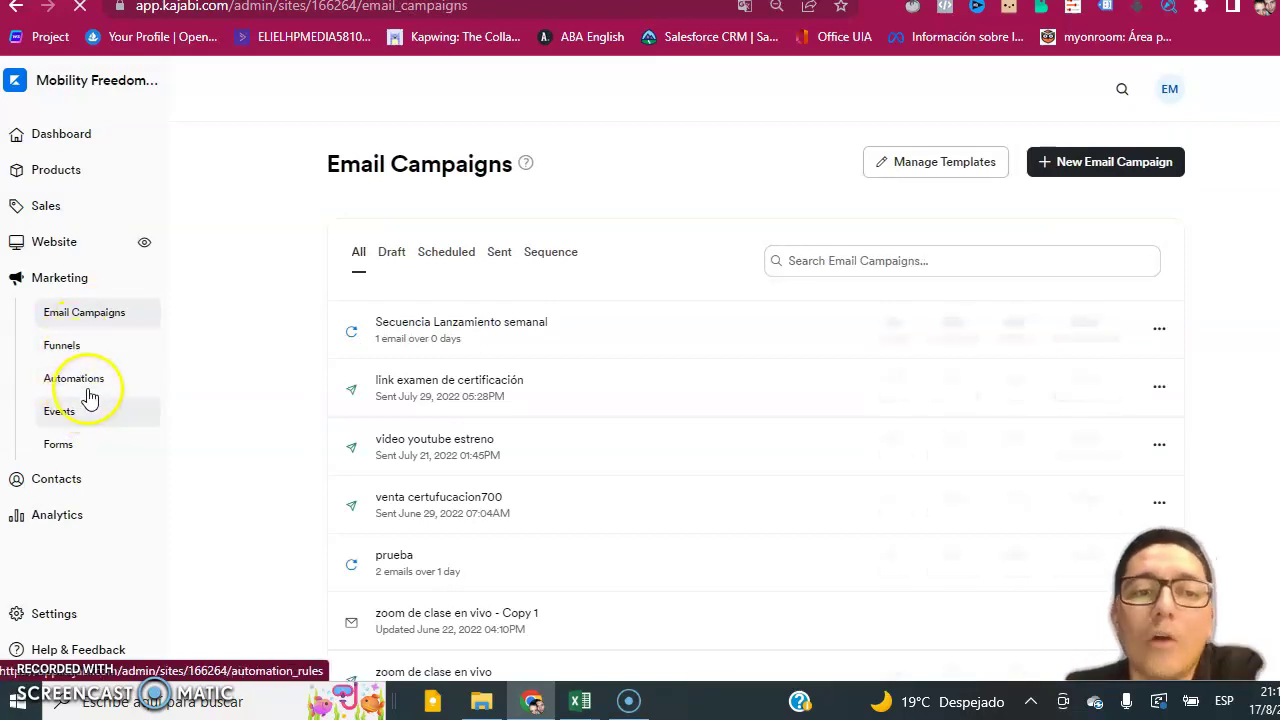
click(63, 482)
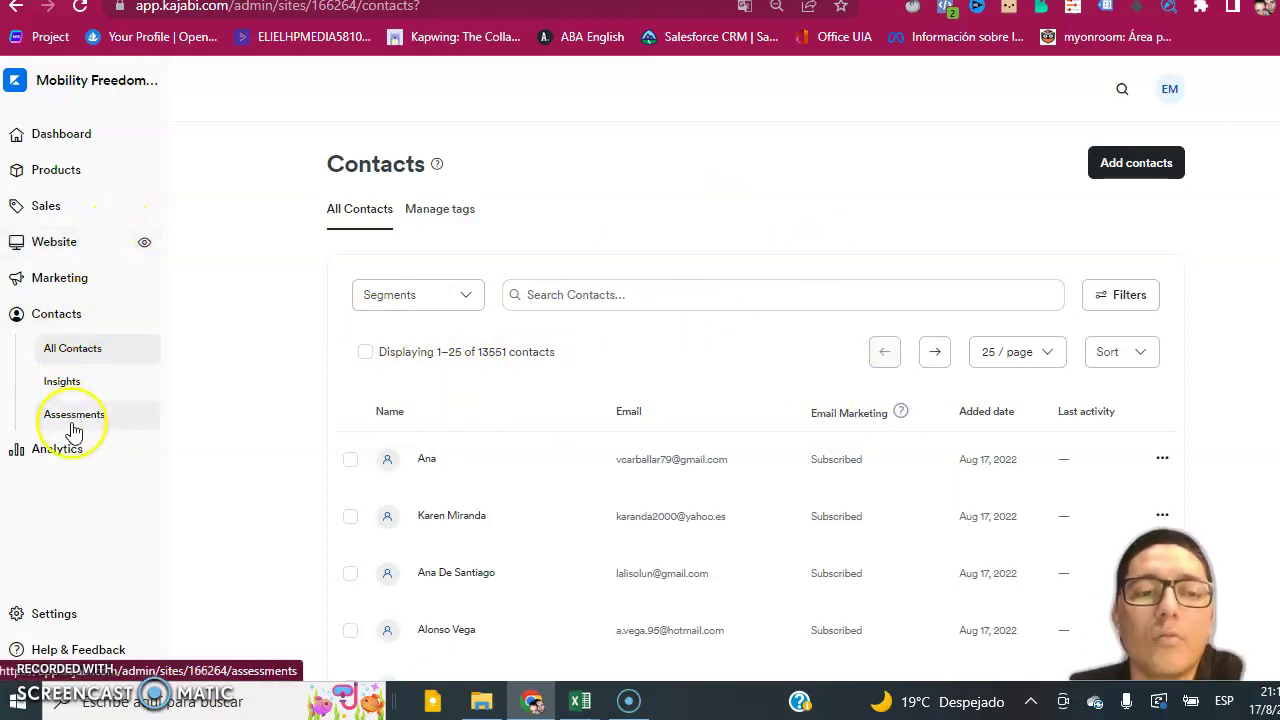
click(60, 450)
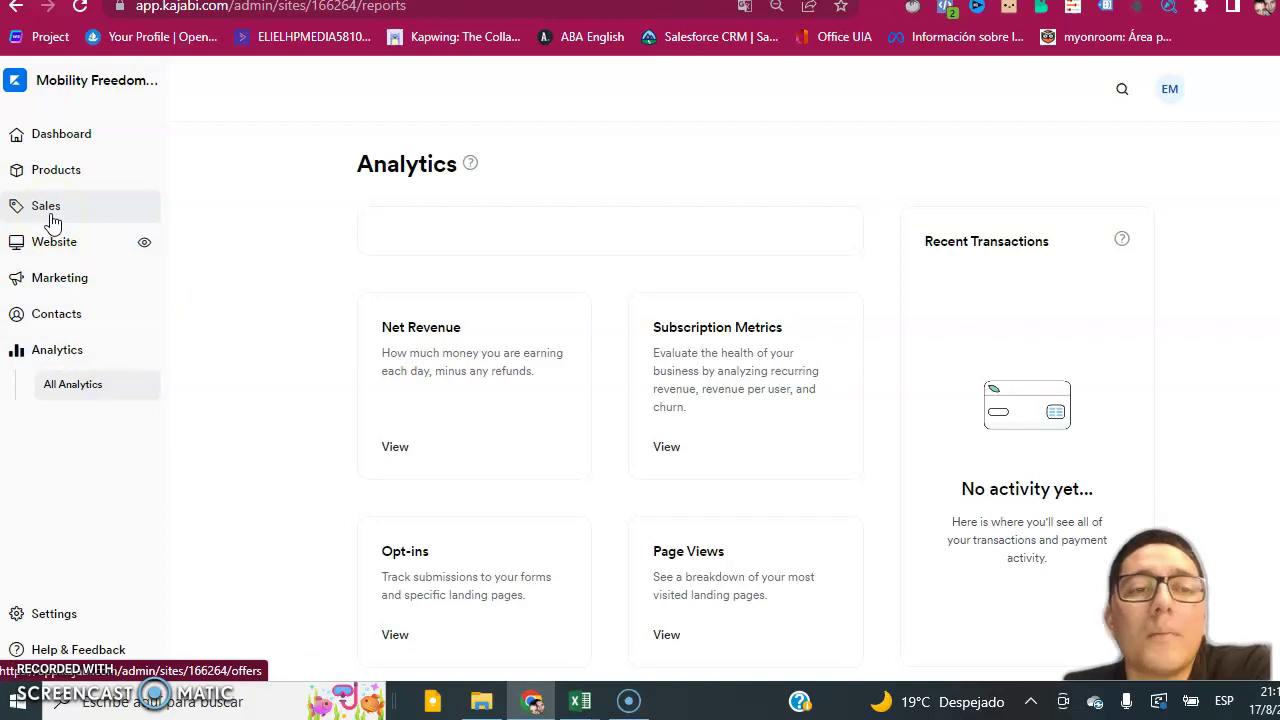
Open the website's list of landing pages and start a new landing page
click(82, 252)
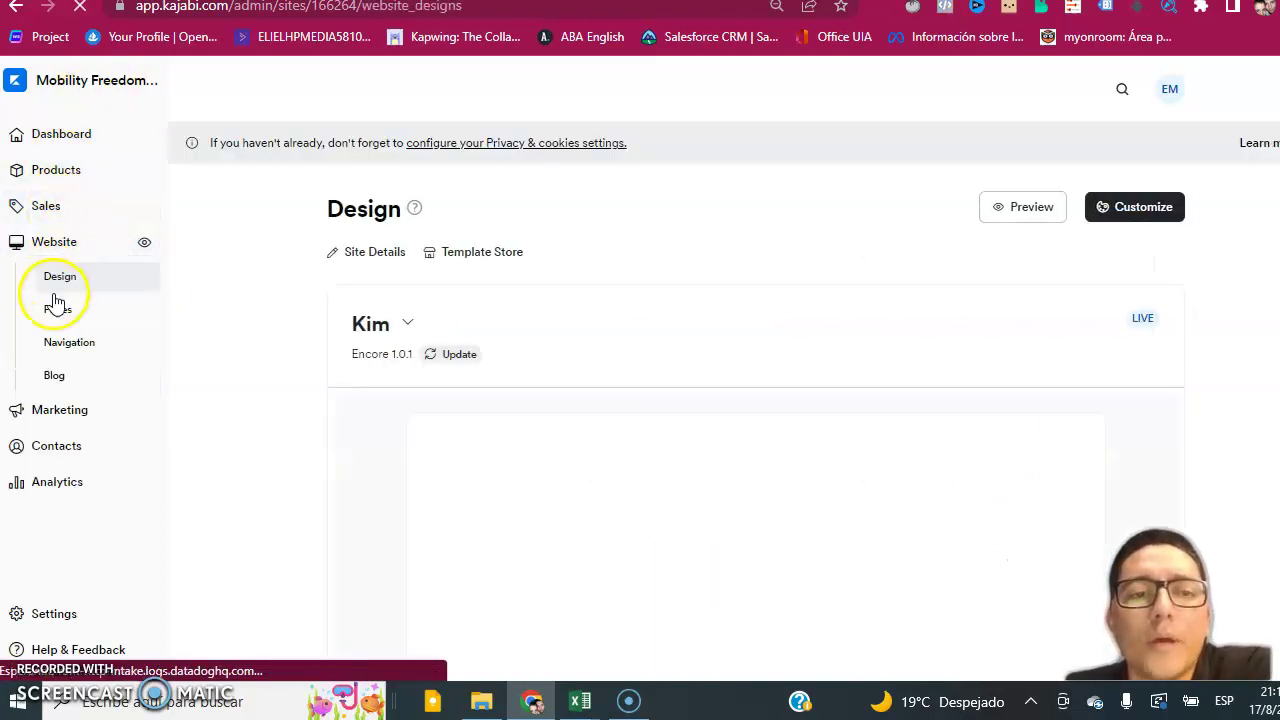
click(60, 318)
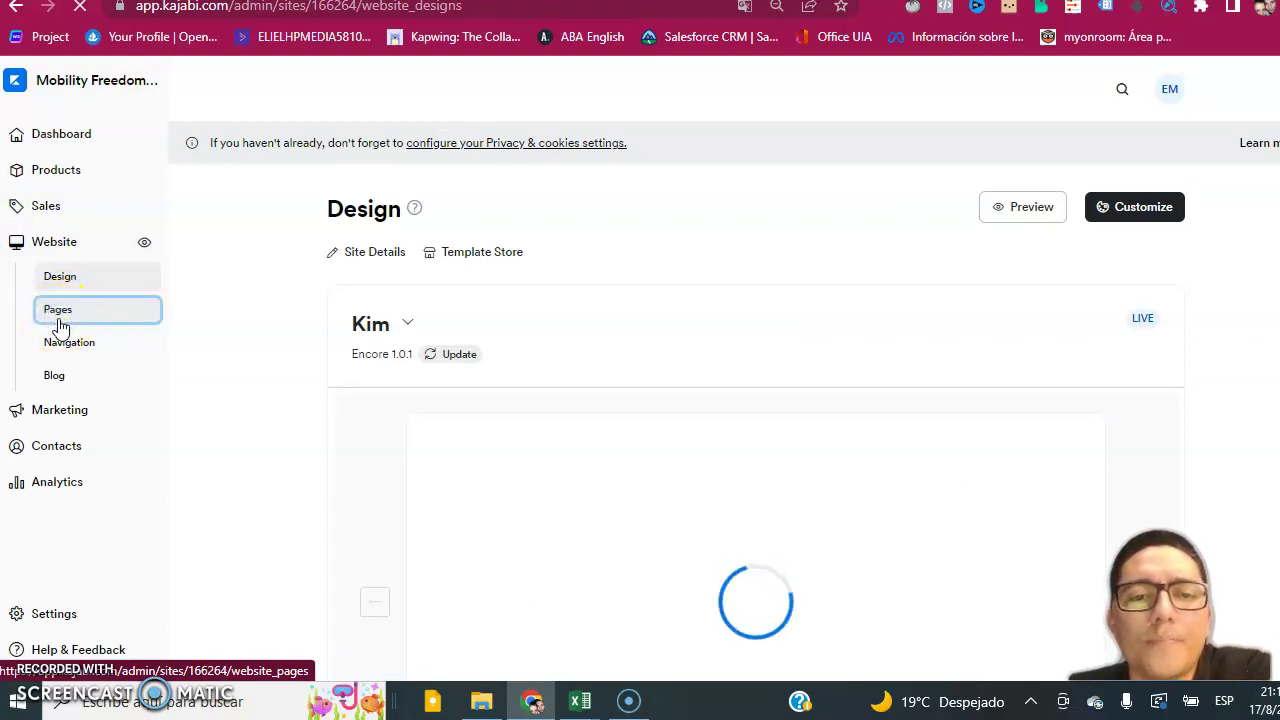
click(62, 318)
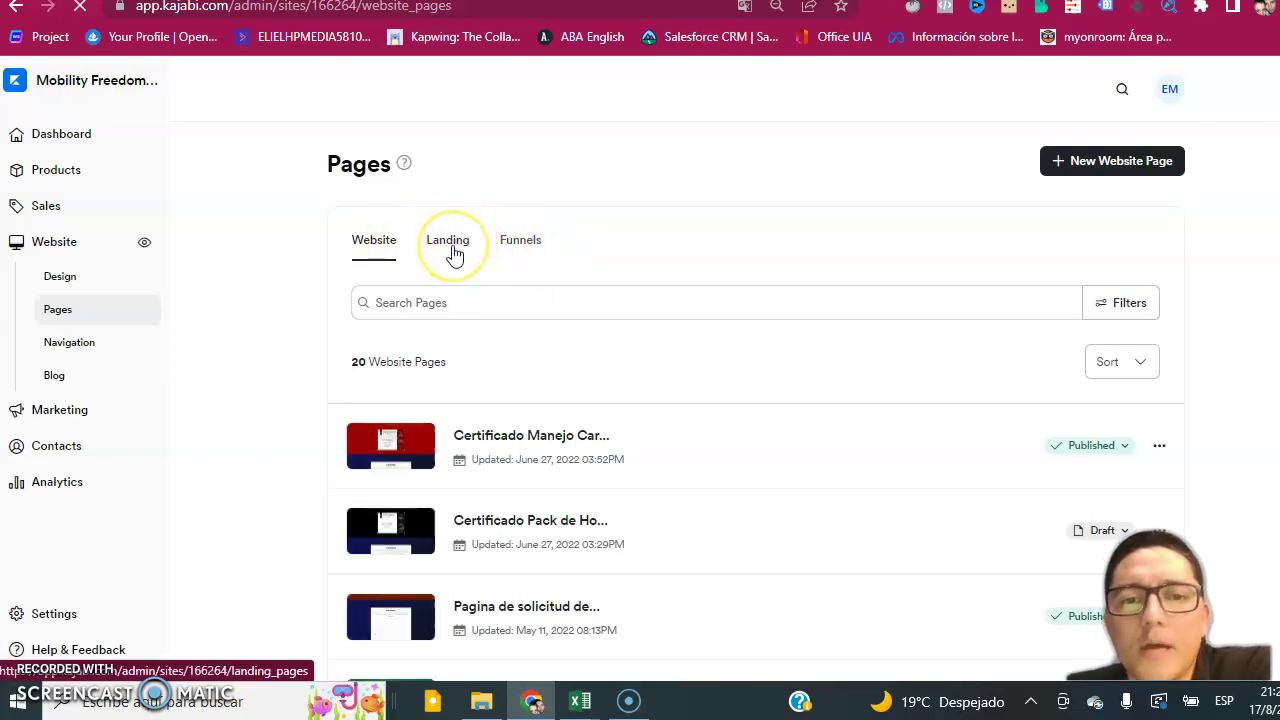
click(450, 245)
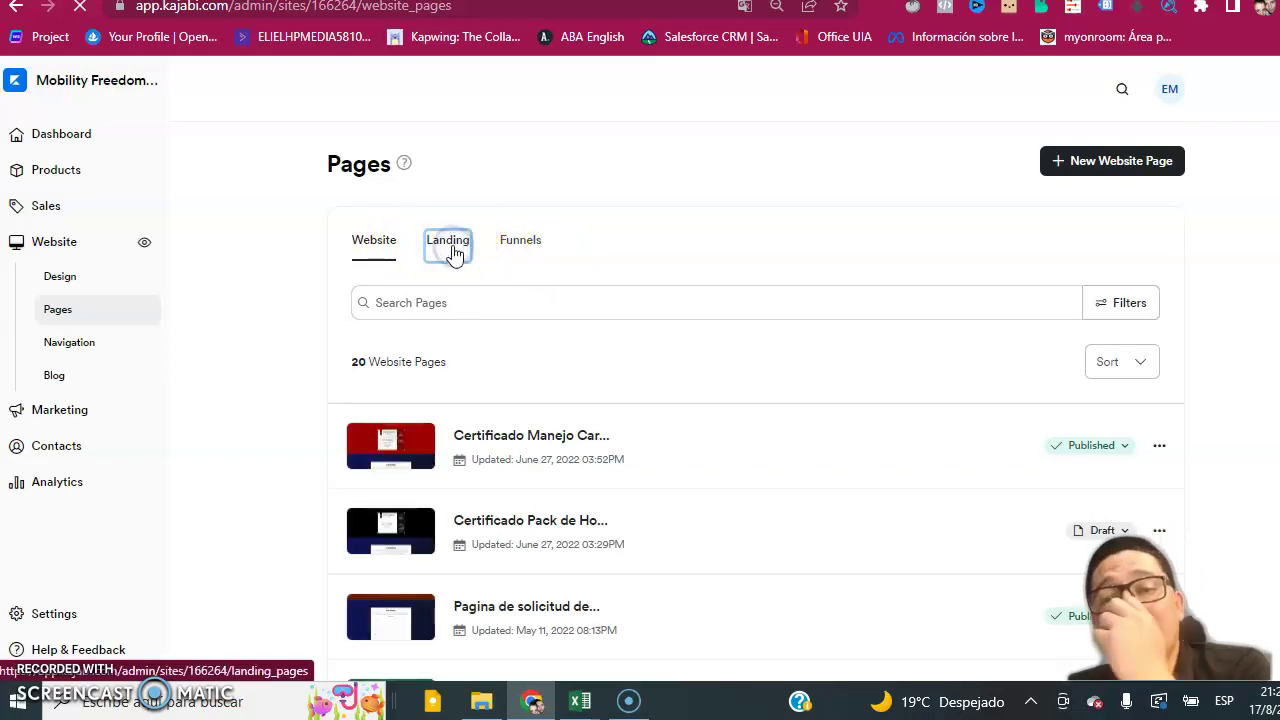
click(375, 240)
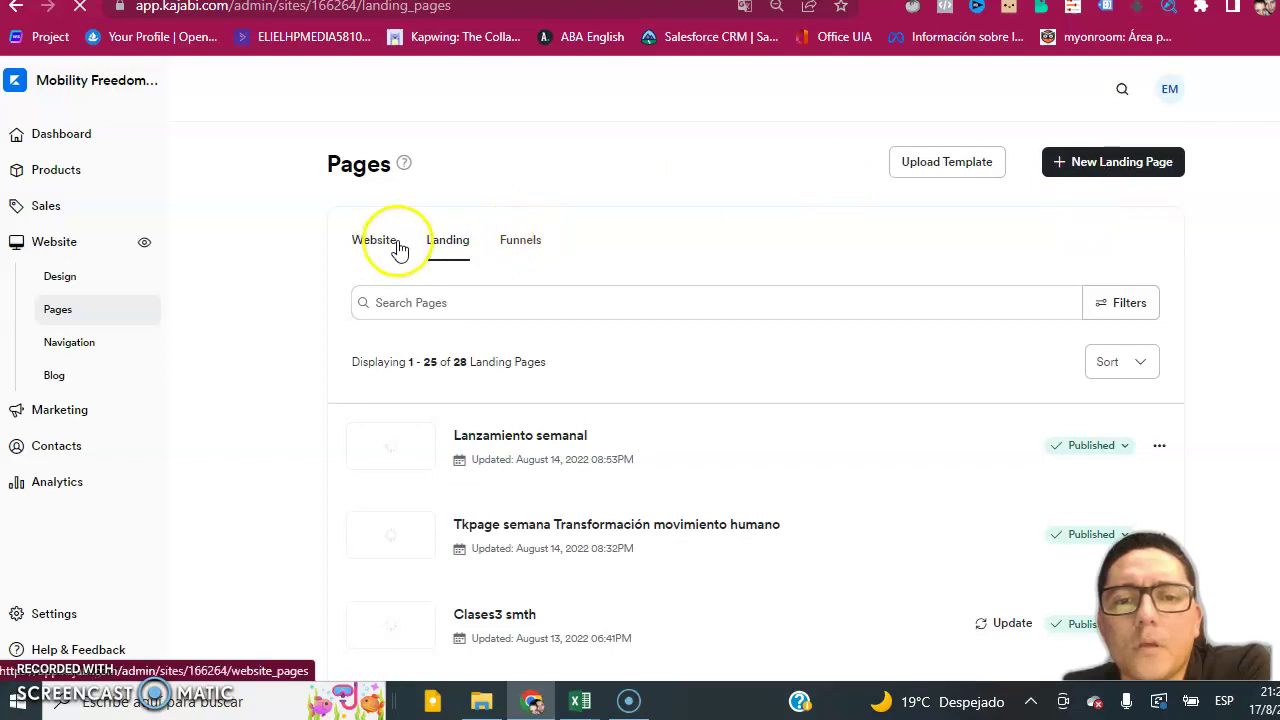
click(1082, 166)
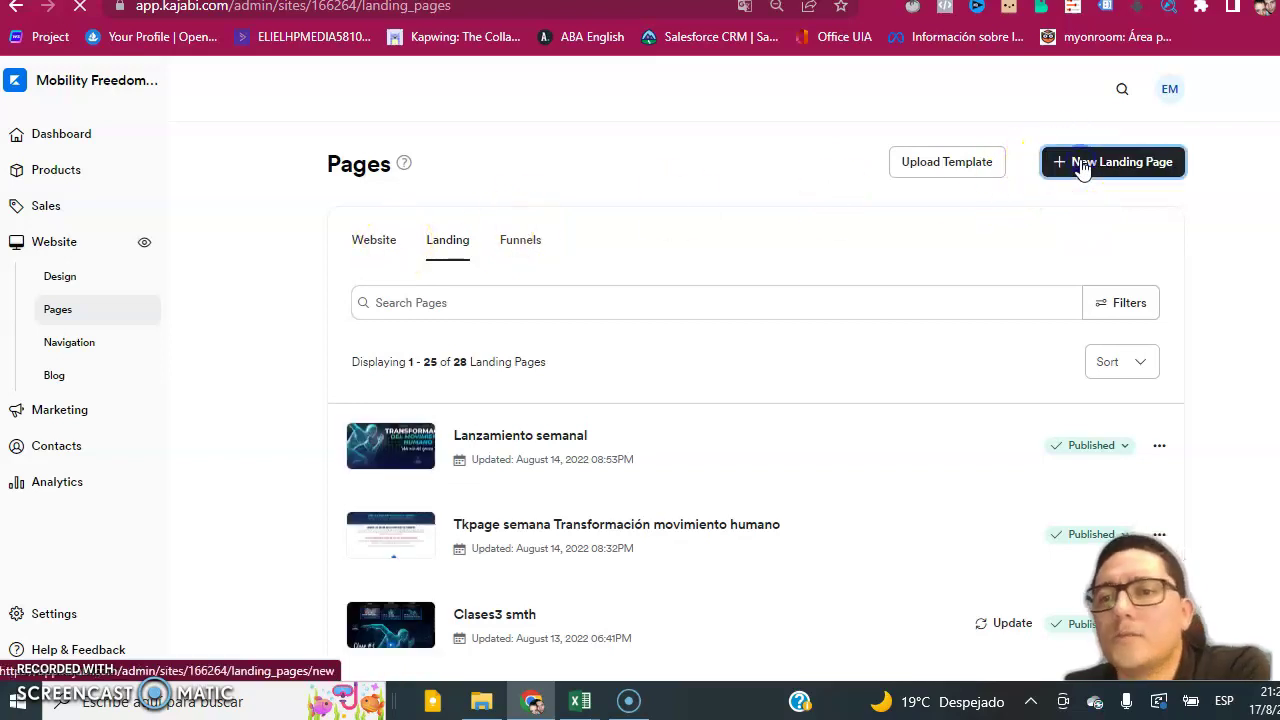
click(889, 220)
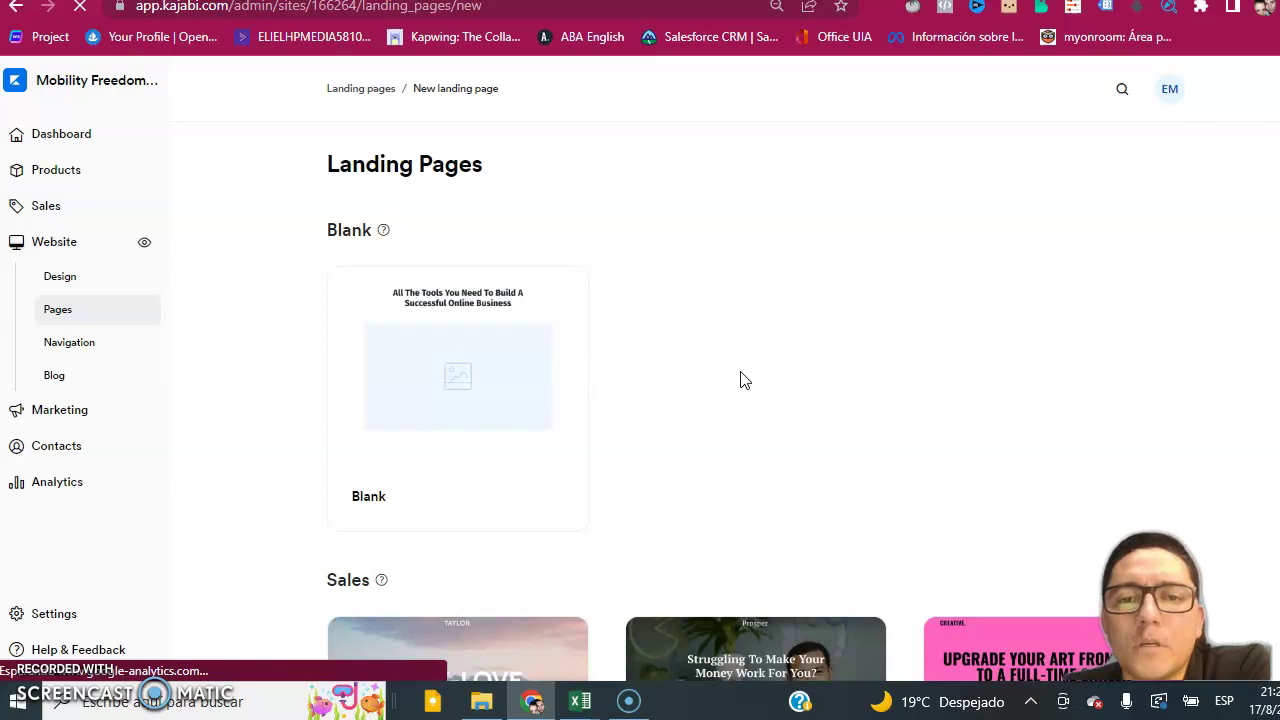
Examine the Blank landing page template and the full set of Sales templates
scroll(740, 378, down, 1)
click(480, 271)
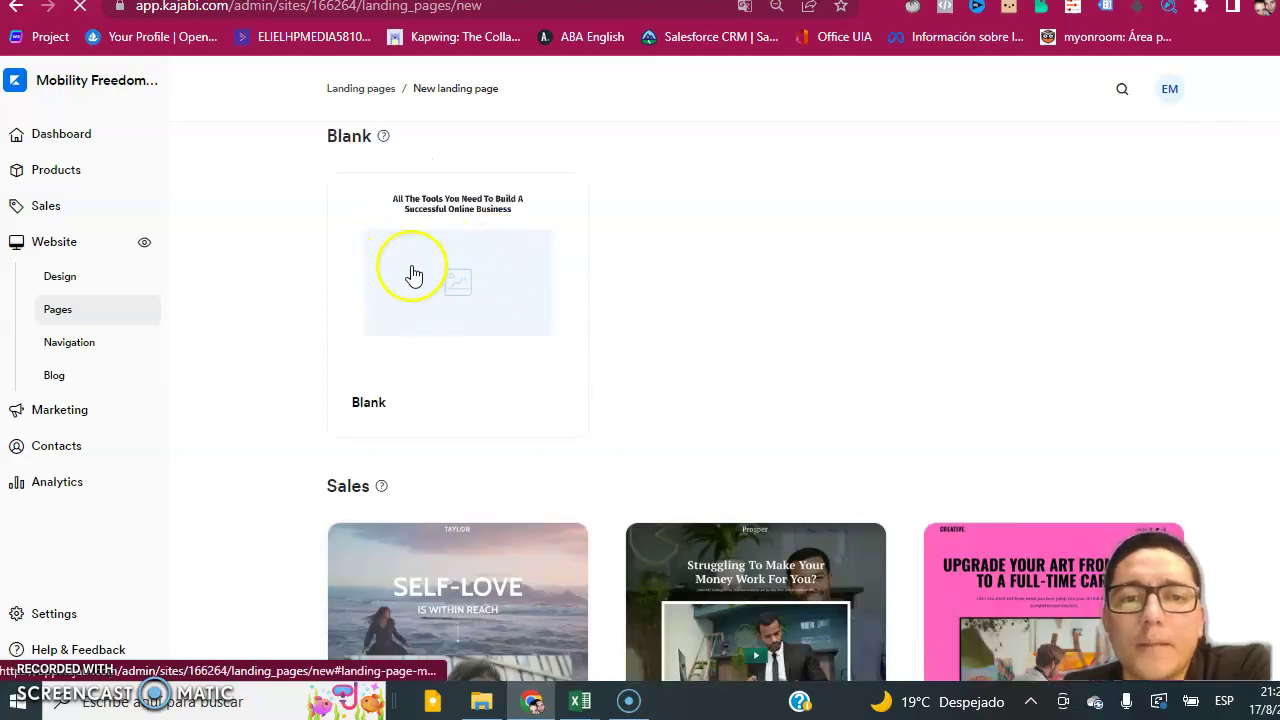
scroll(374, 503, down, 2)
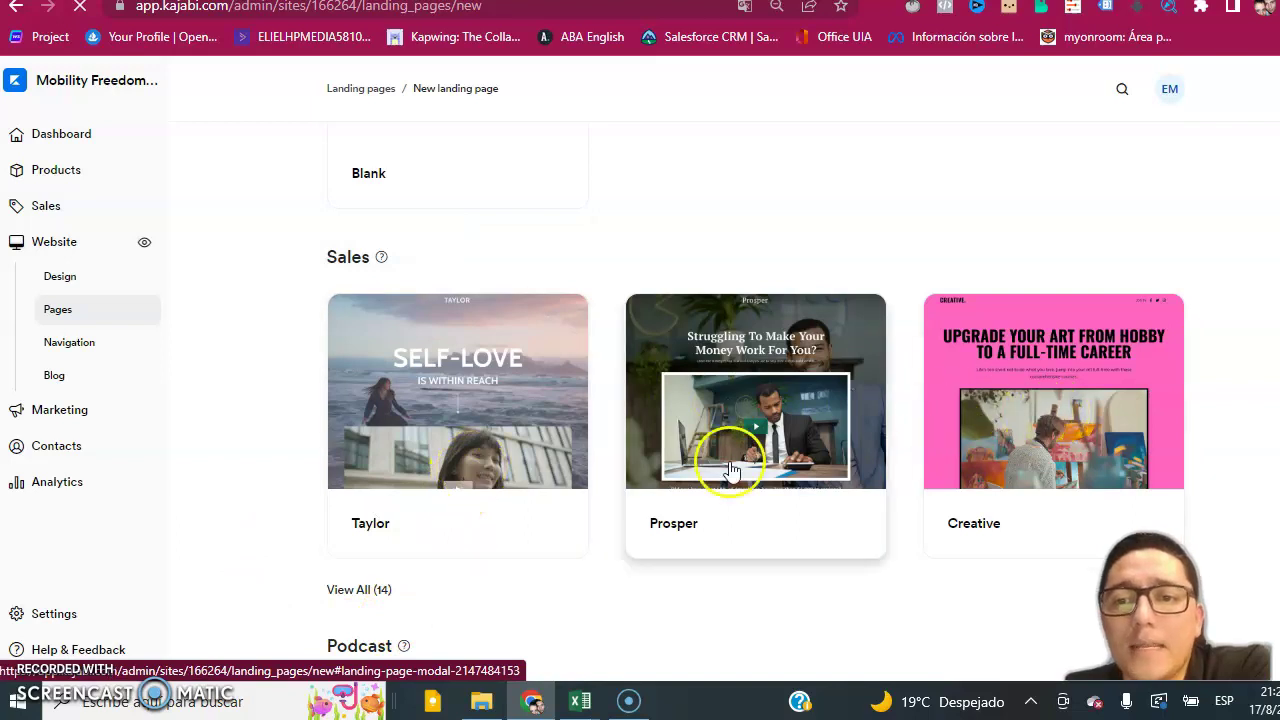
scroll(730, 465, down, 1)
scroll(730, 468, down, 2)
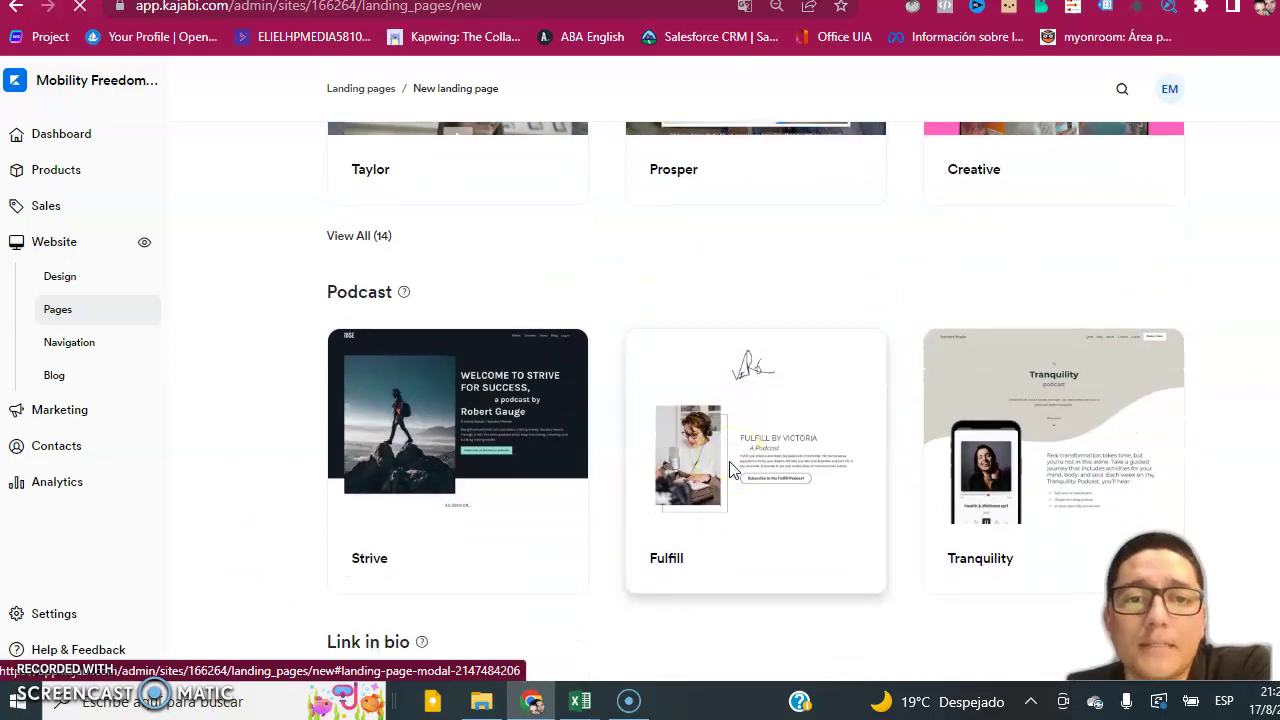
click(362, 237)
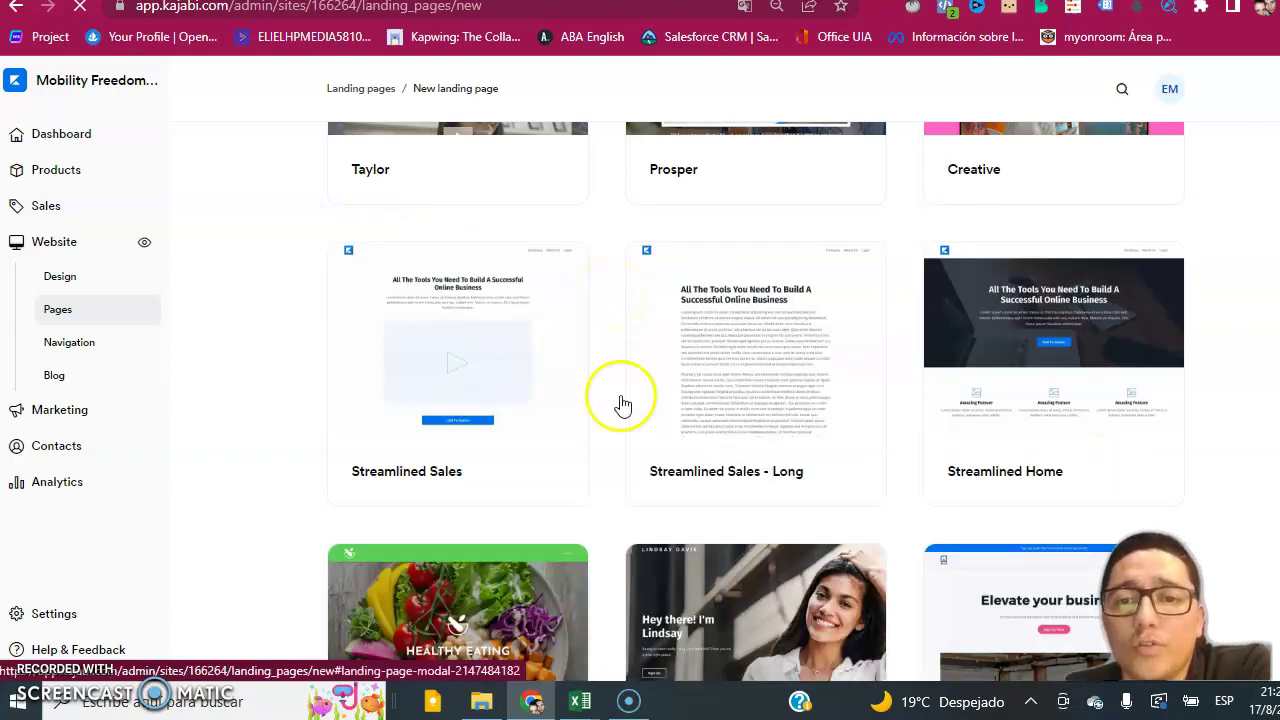
scroll(654, 397, up, 4)
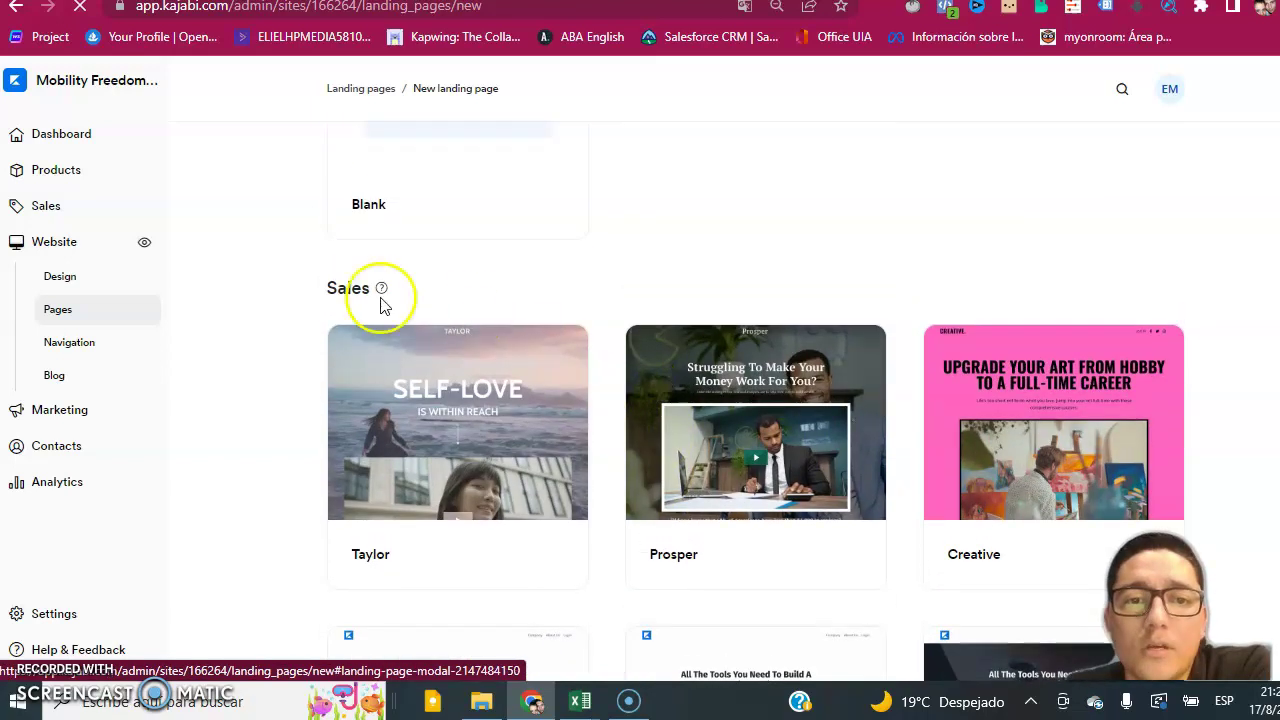
scroll(495, 418, down, 5)
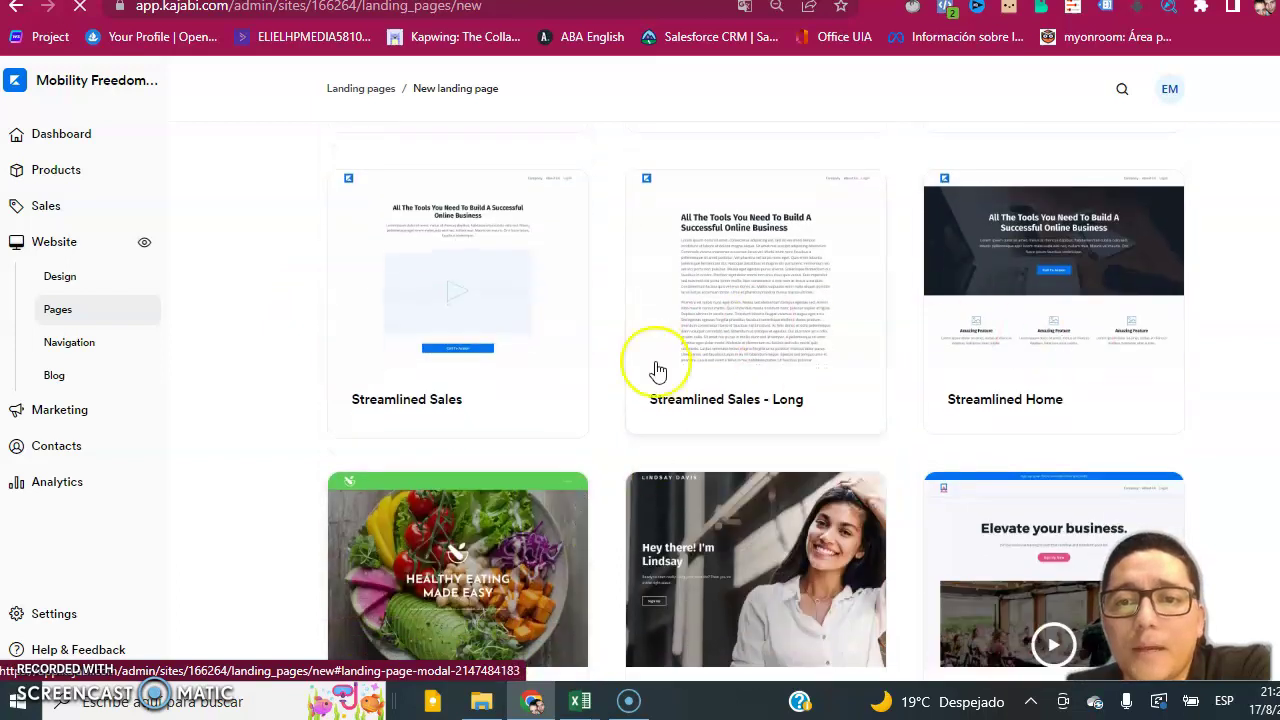
scroll(840, 510, down, 3)
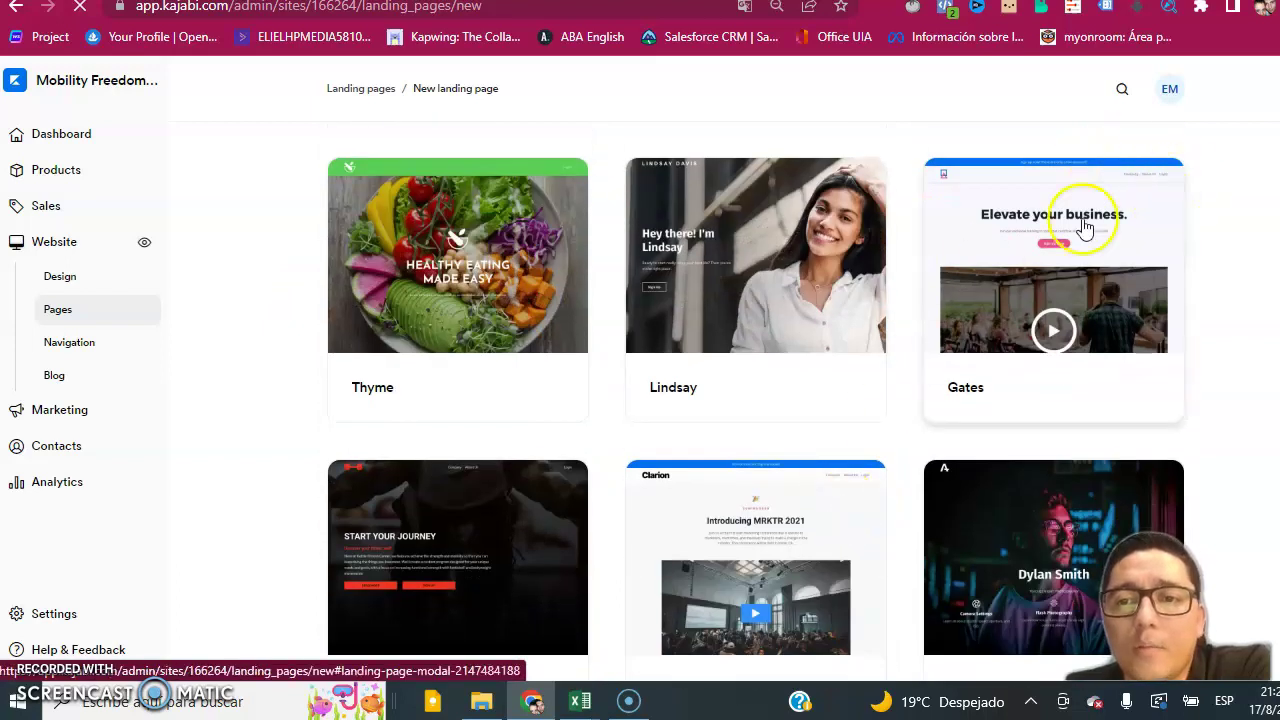
scroll(726, 457, down, 3)
scroll(815, 385, down, 2)
scroll(815, 387, down, 5)
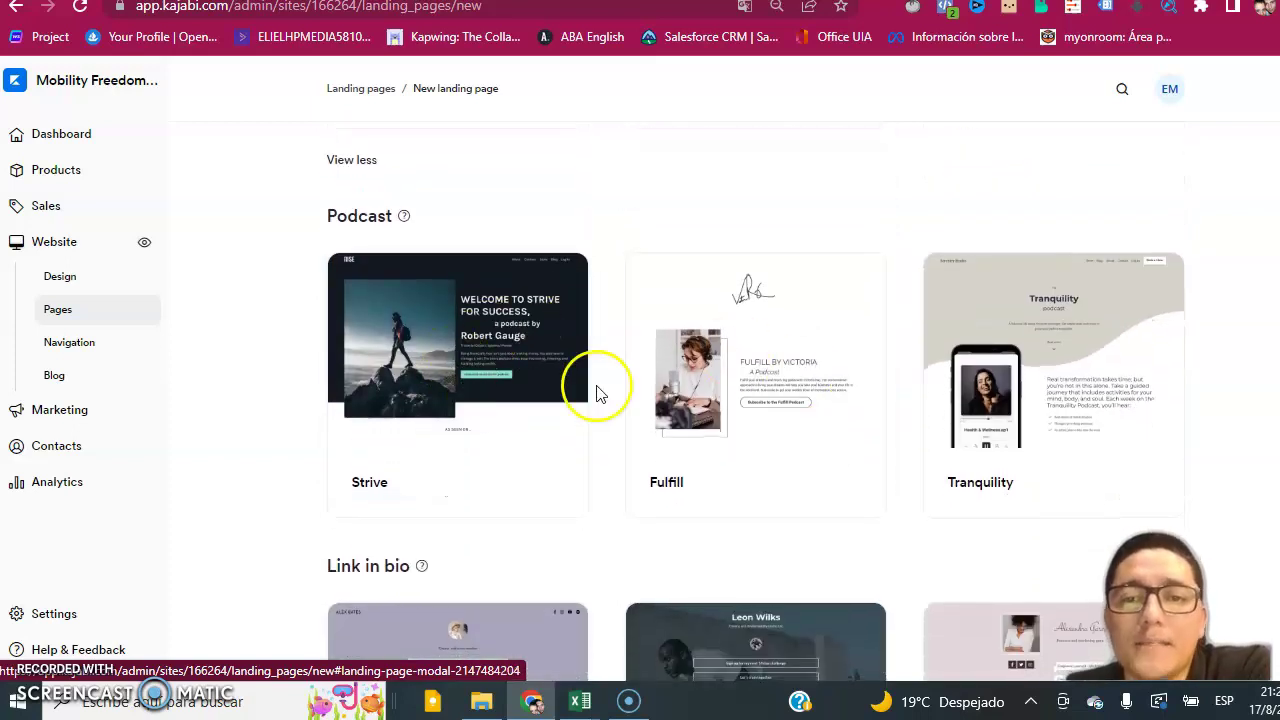
Show all Link in bio templates and examine their layouts
scroll(749, 423, down, 3)
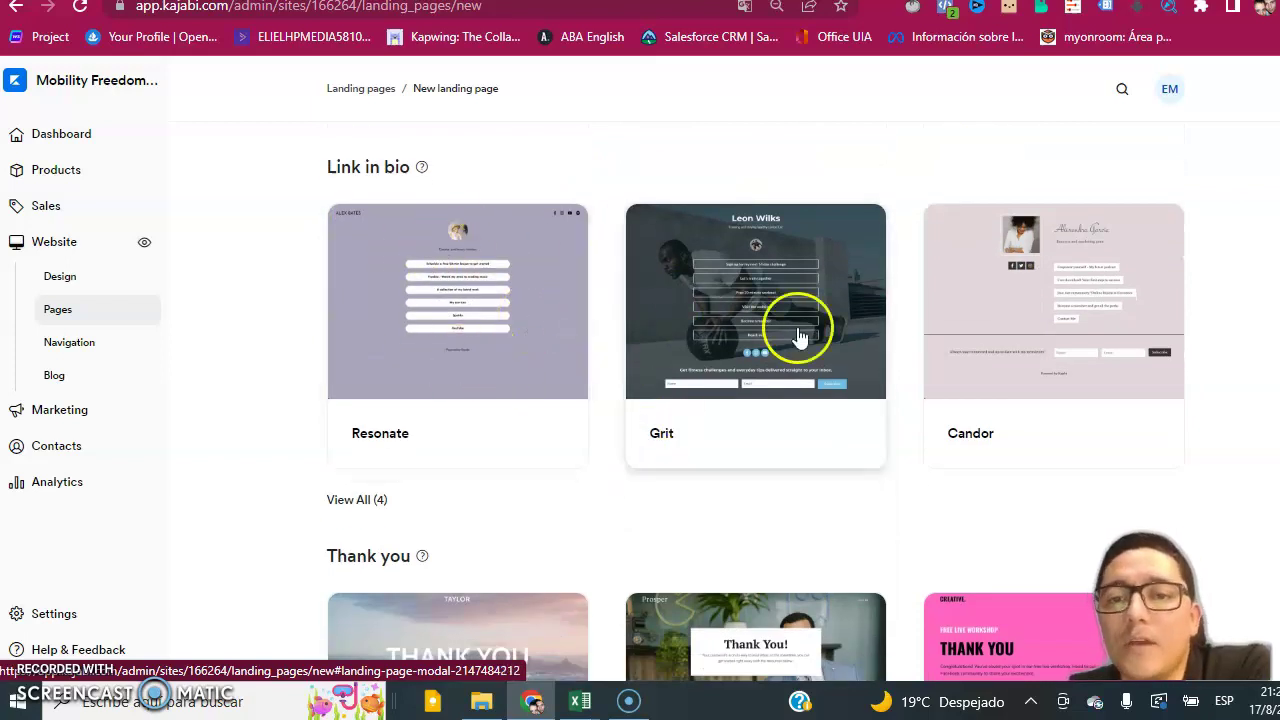
scroll(457, 443, down, 3)
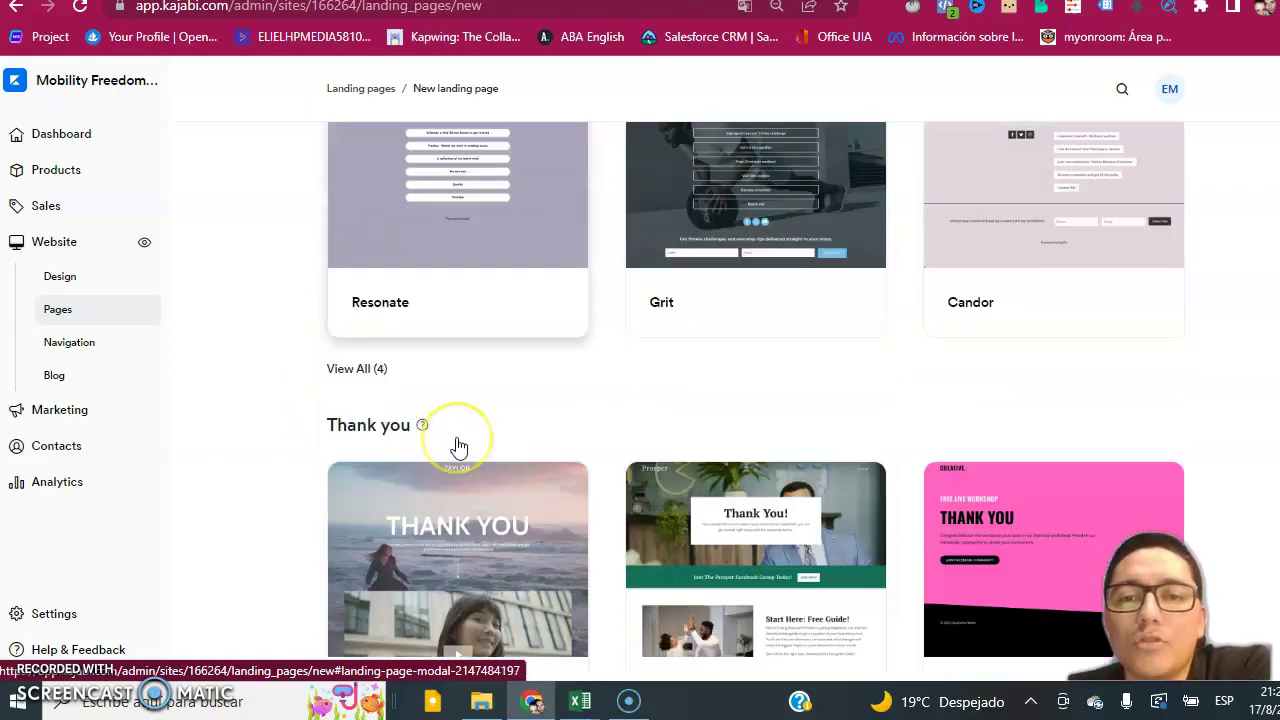
scroll(457, 449, up, 2)
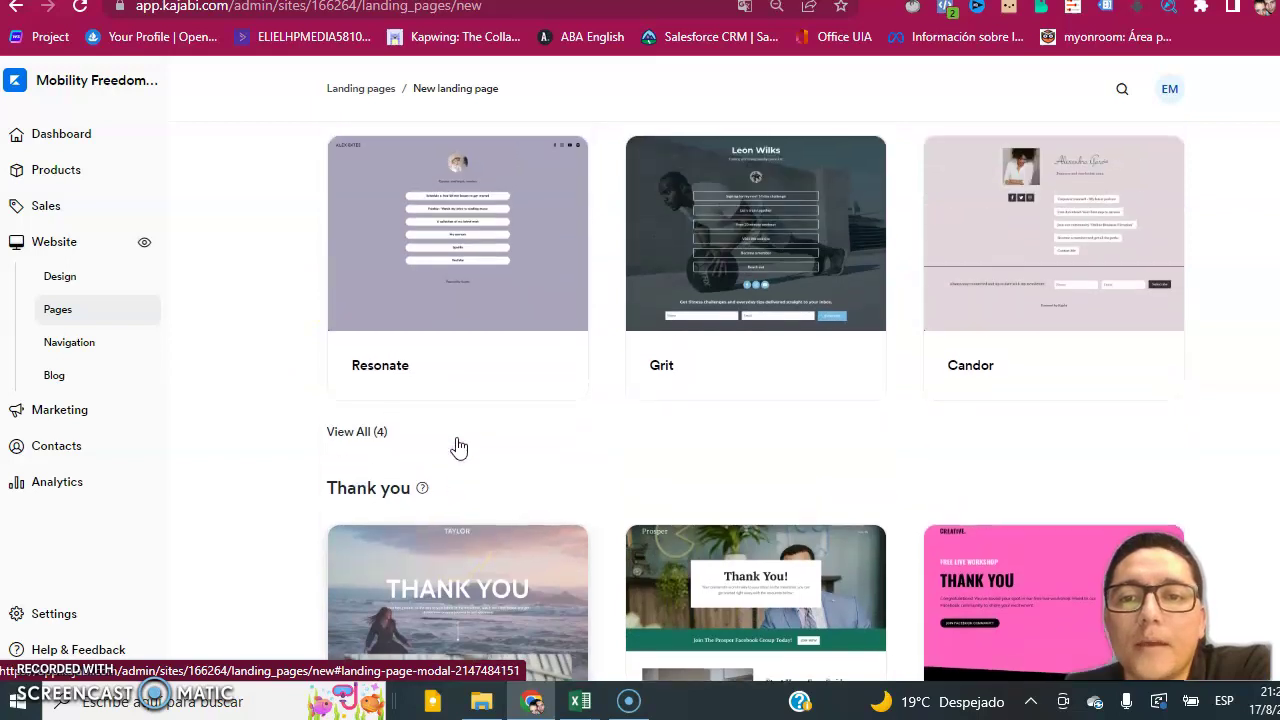
click(363, 438)
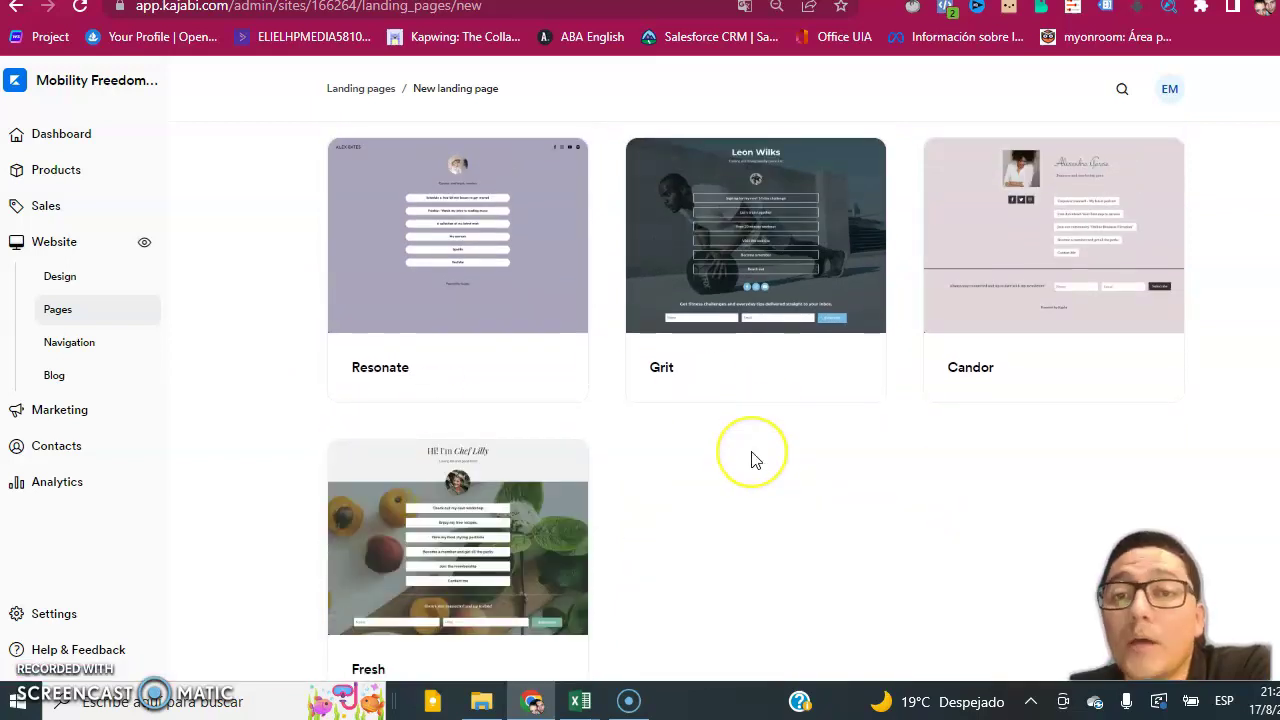
scroll(752, 457, down, 6)
scroll(752, 460, up, 2)
scroll(752, 460, down, 8)
drag(729, 457, 710, 358)
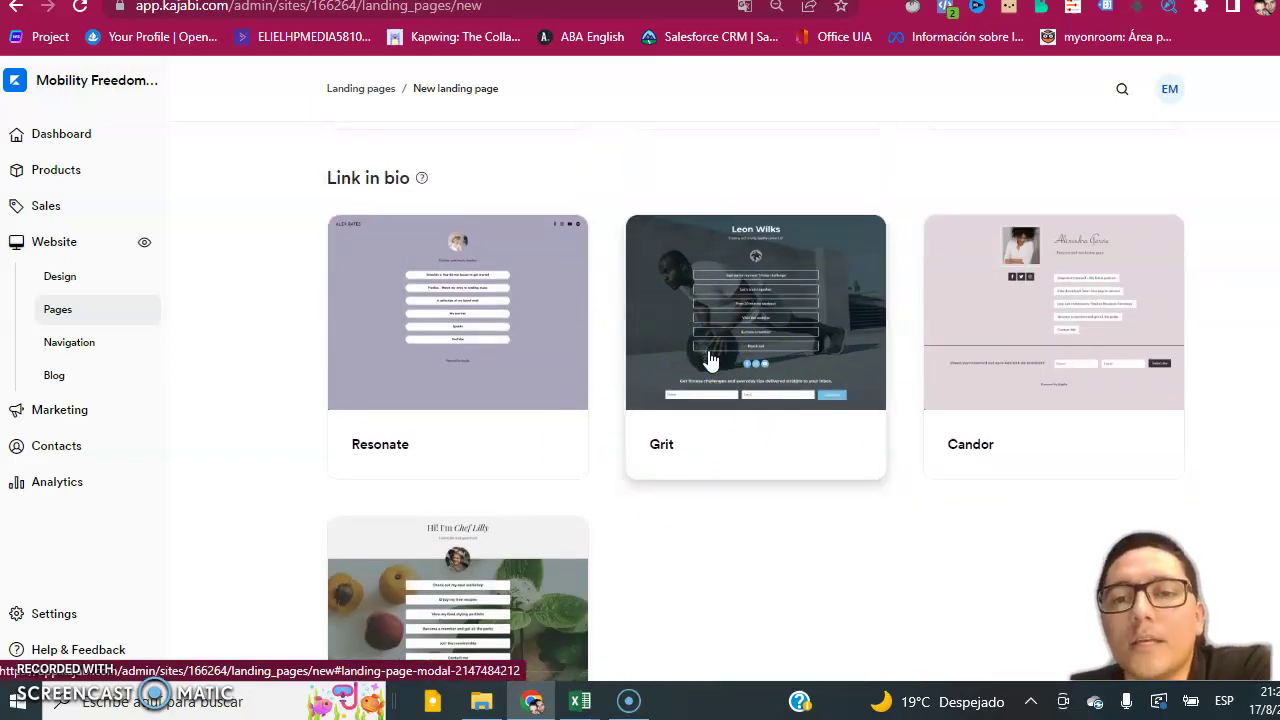
scroll(710, 358, down, 1)
mouse_move(708, 360)
mouse_down()
mouse_move(743, 223)
mouse_move(814, 189)
mouse_move(757, 290)
mouse_up()
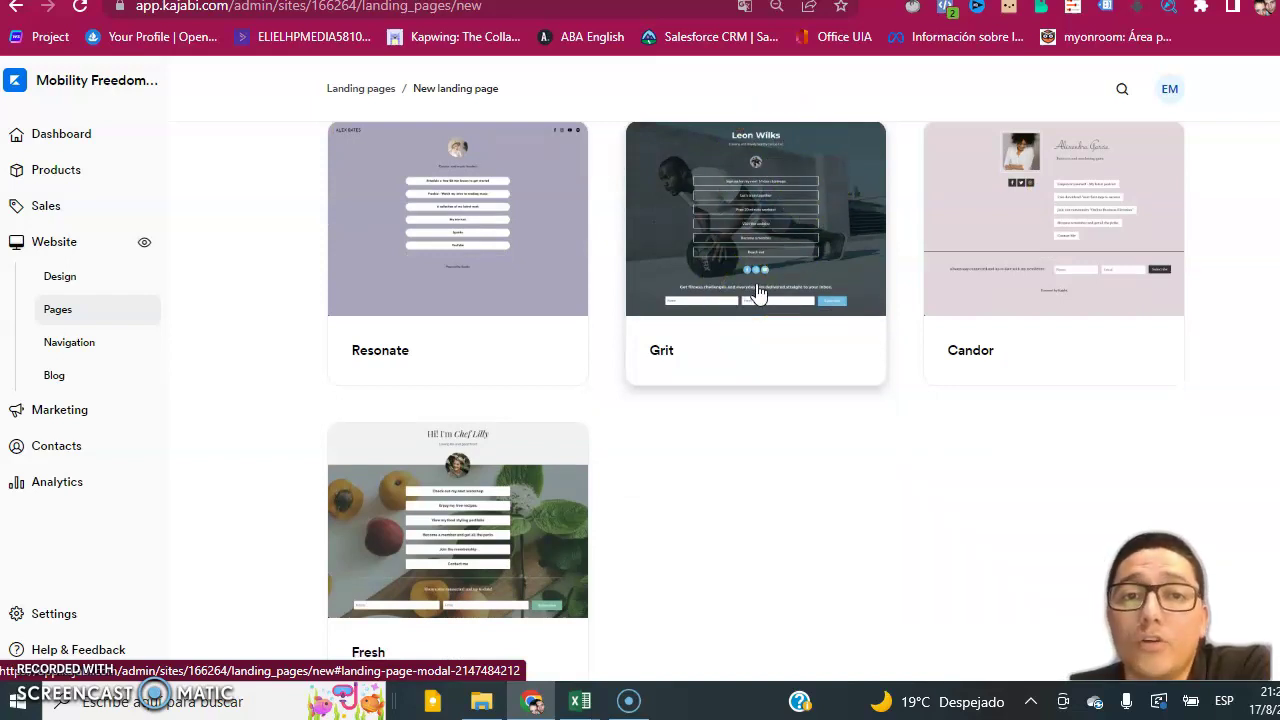
Show all Thank you templates and browse on through the Opt-in, Coming soon and Policies templates
scroll(797, 509, down, 6)
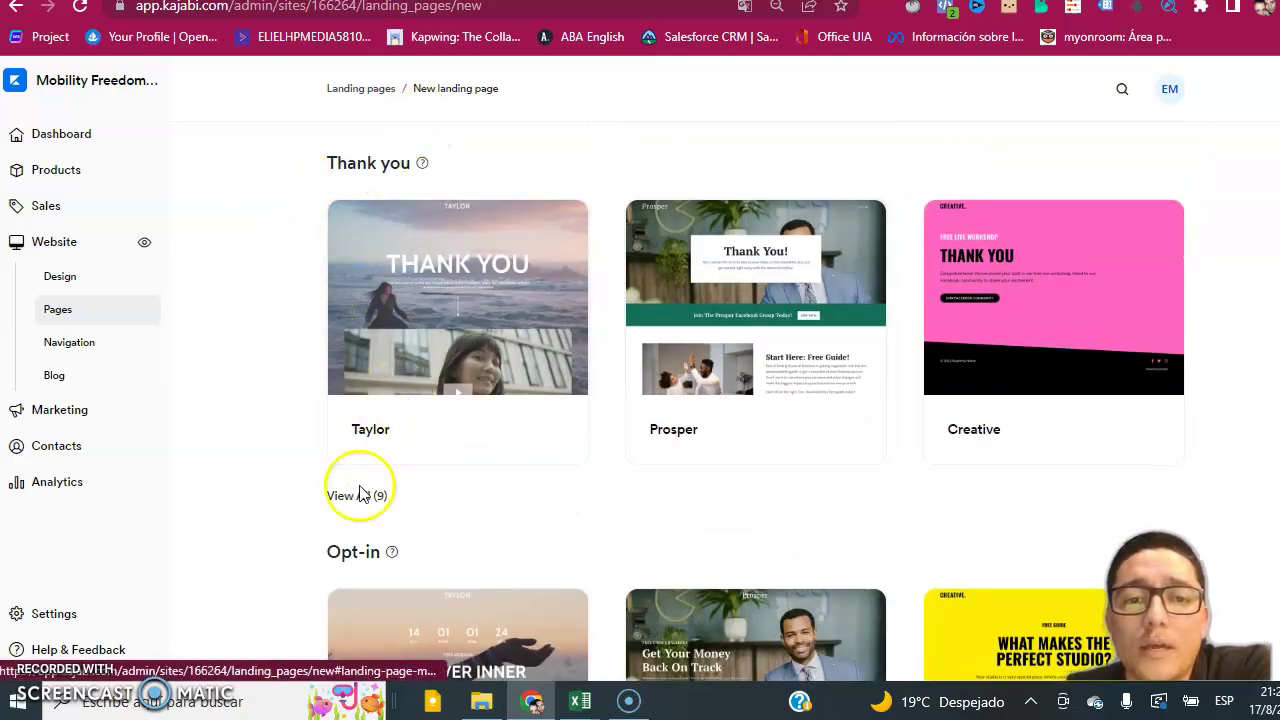
click(372, 497)
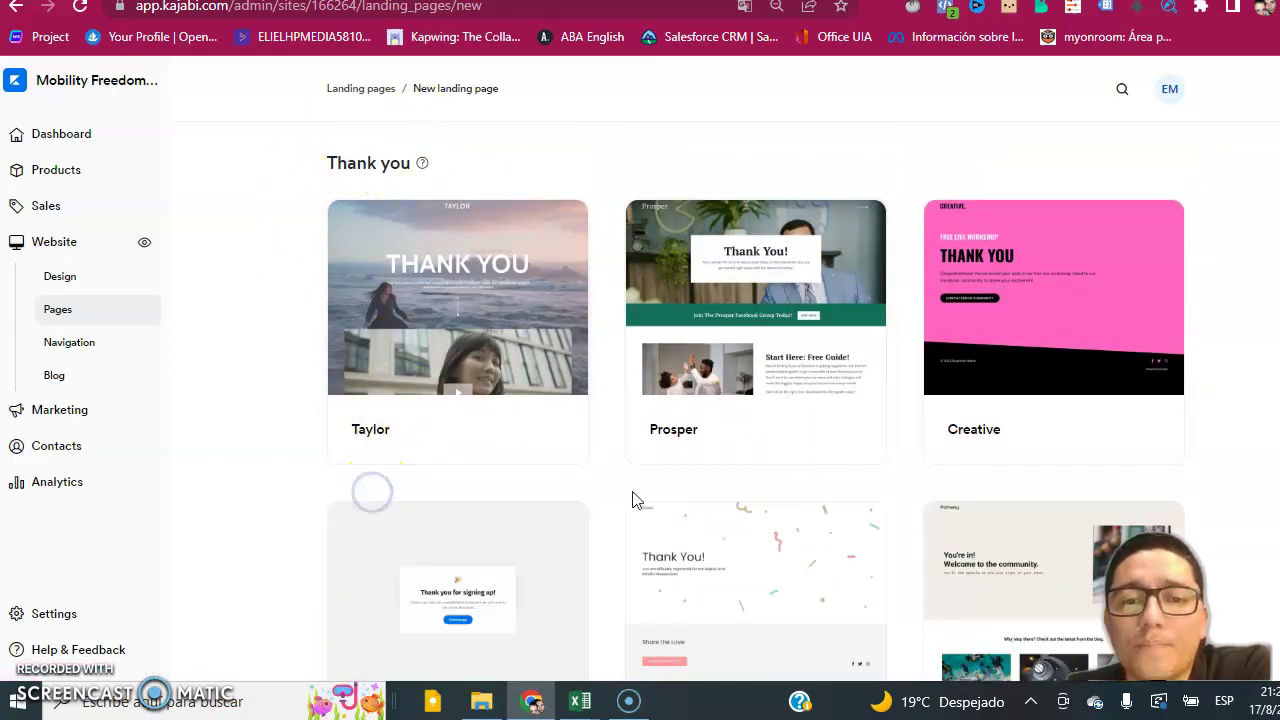
scroll(814, 549, down, 8)
scroll(817, 549, down, 2)
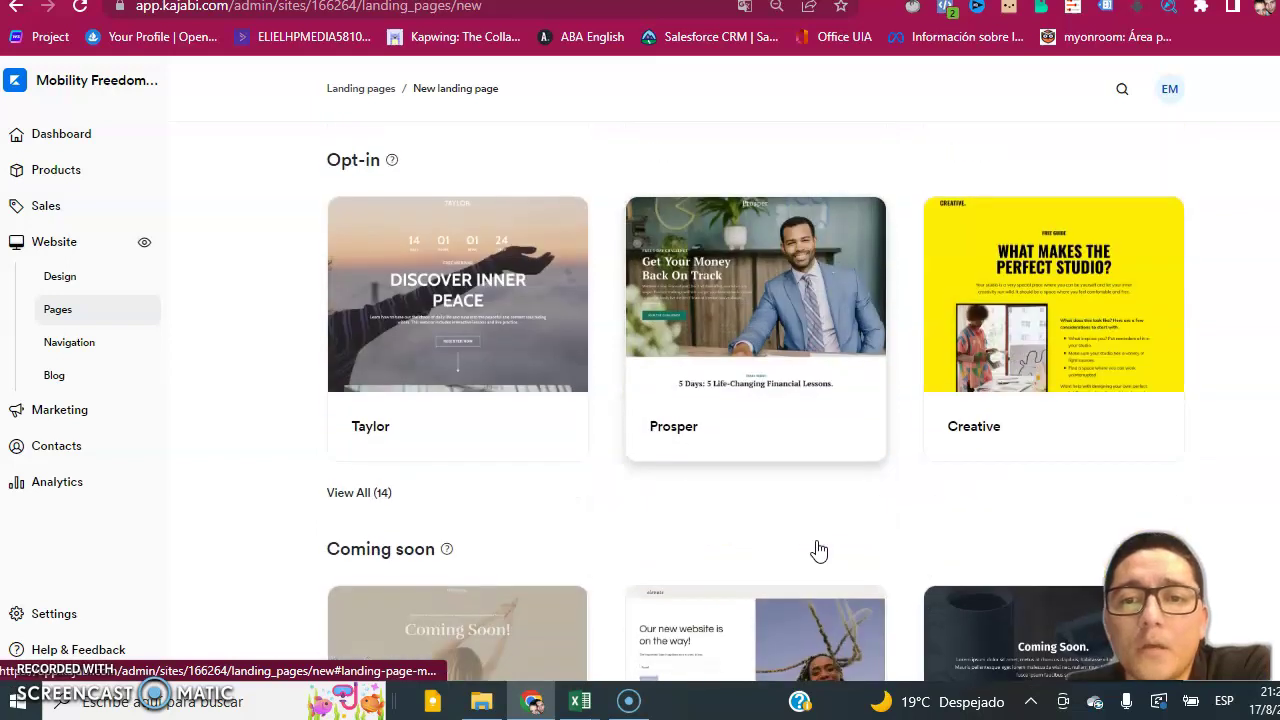
scroll(449, 413, down, 1)
scroll(449, 413, down, 2)
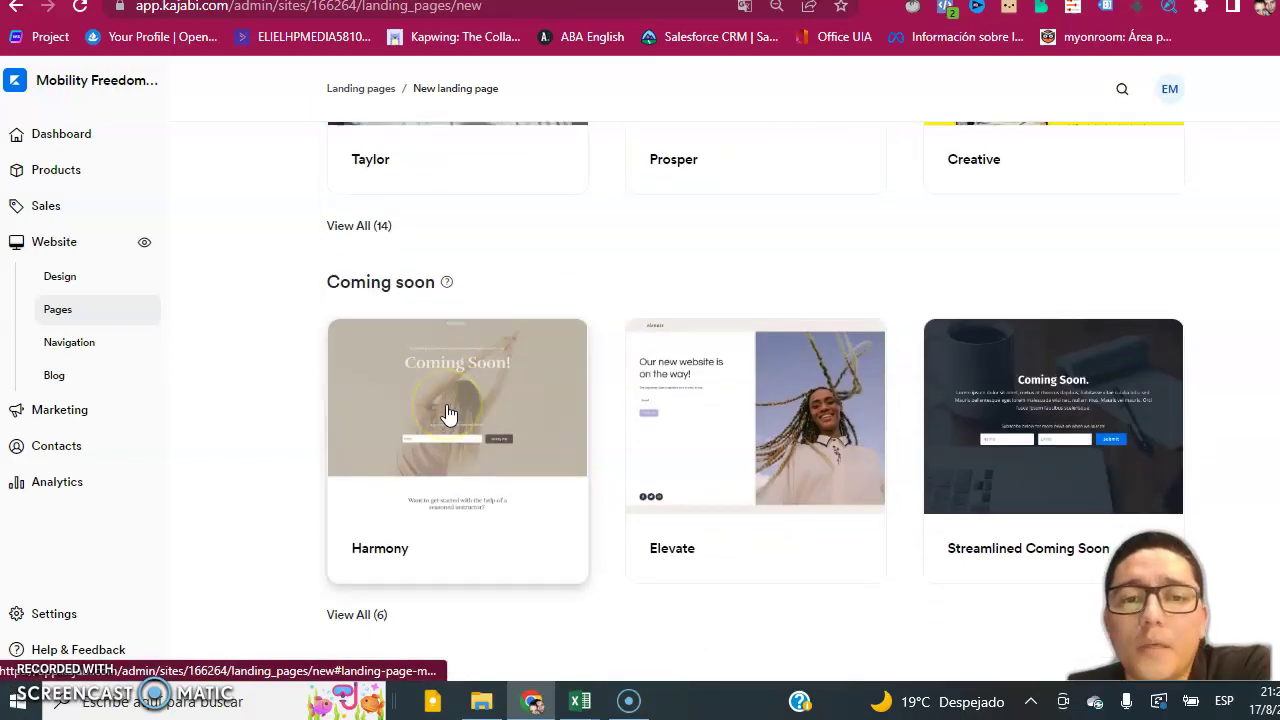
scroll(449, 413, down, 2)
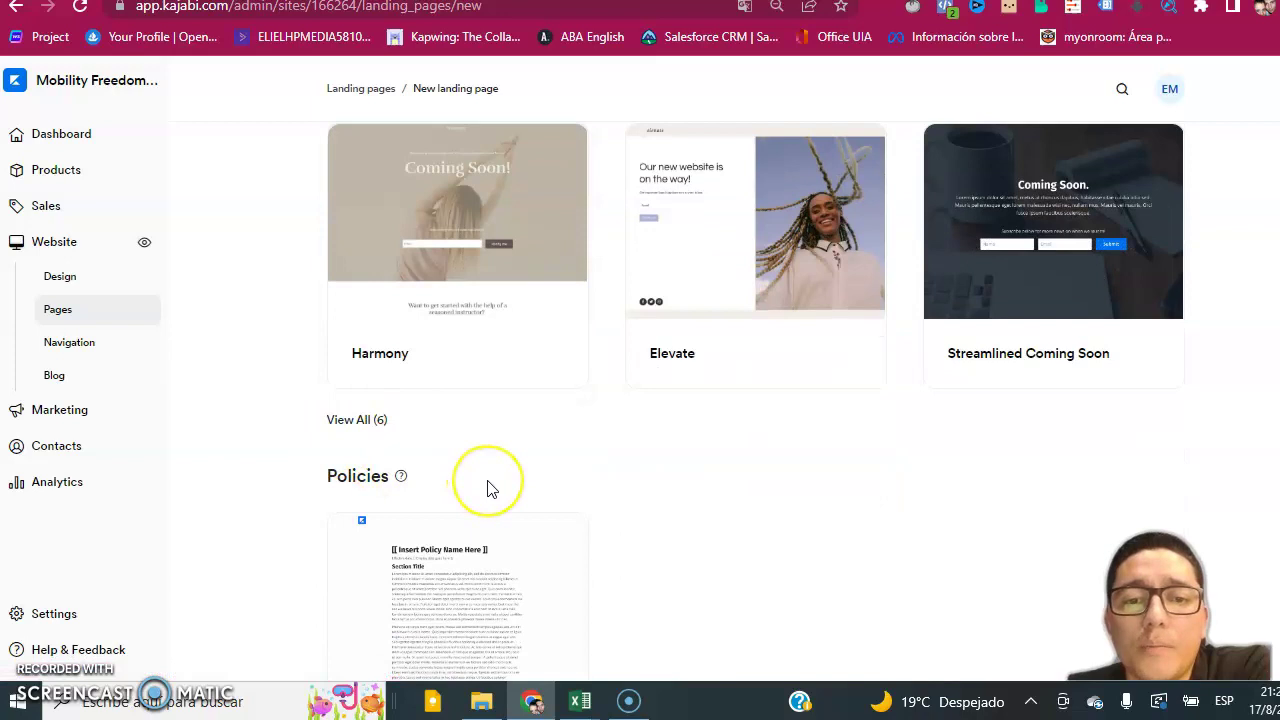
Show the Kajabi Legacy Templates and look through them from Home down to Blank Canvas
scroll(486, 486, down, 5)
click(451, 476)
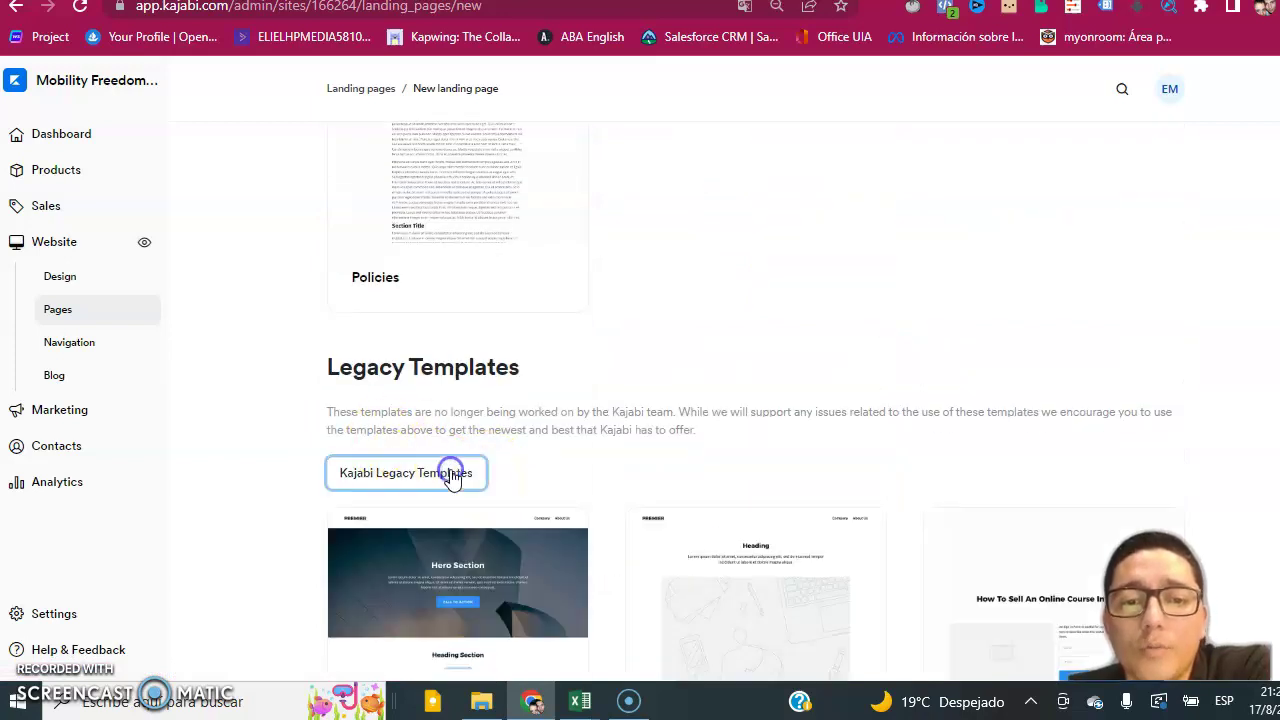
scroll(632, 486, down, 4)
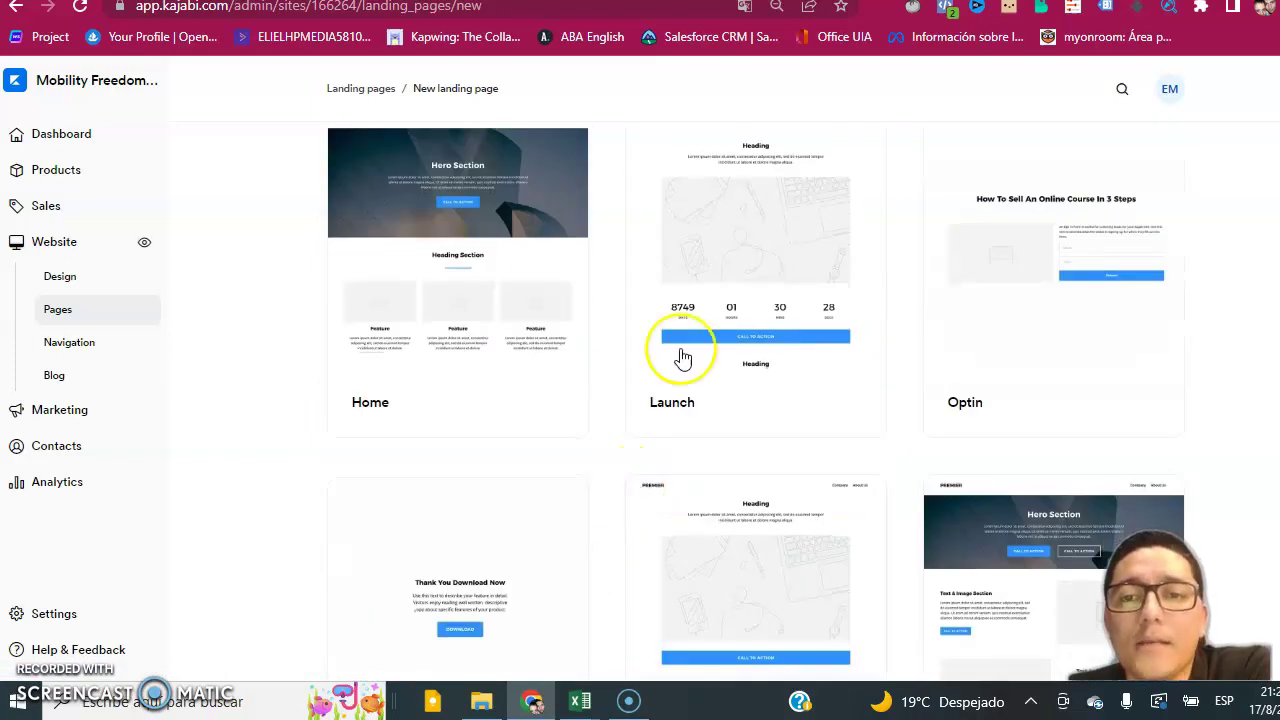
scroll(643, 488, down, 2)
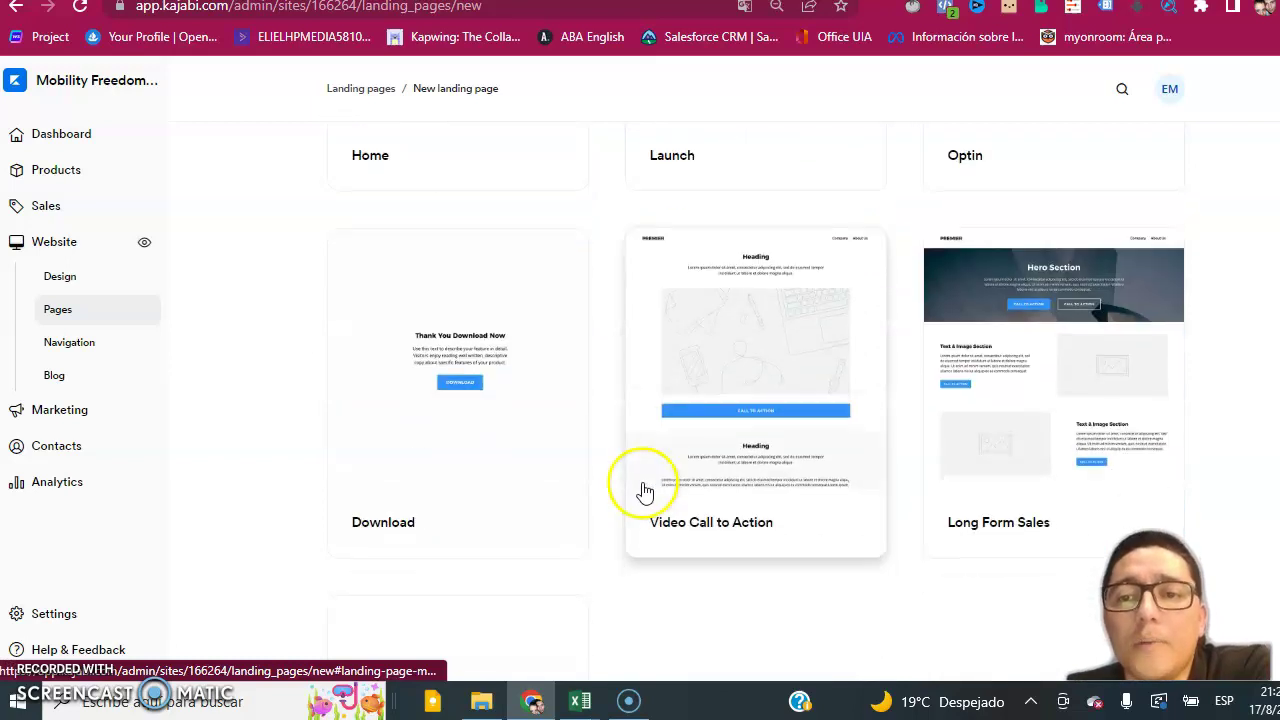
scroll(747, 480, down, 3)
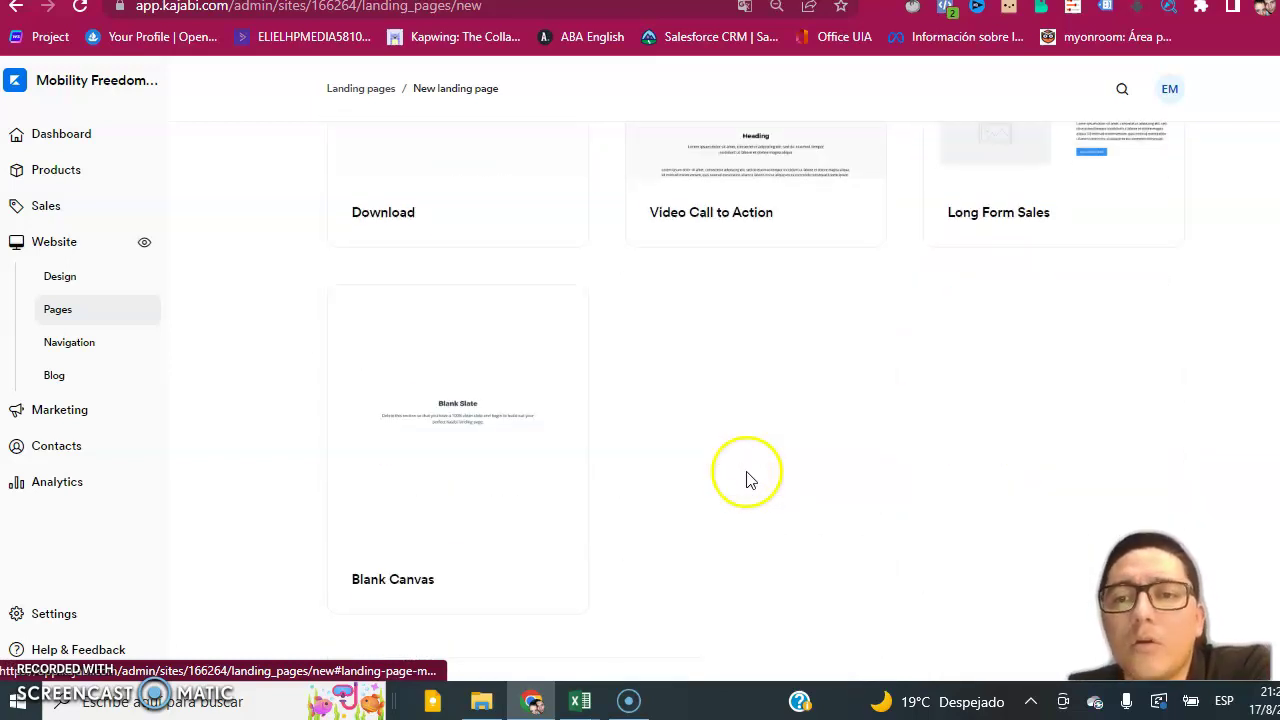
Create a landing page titled "prueba" from the Prosper template in the Opt-in category
scroll(750, 480, up, 7)
scroll(750, 480, up, 10)
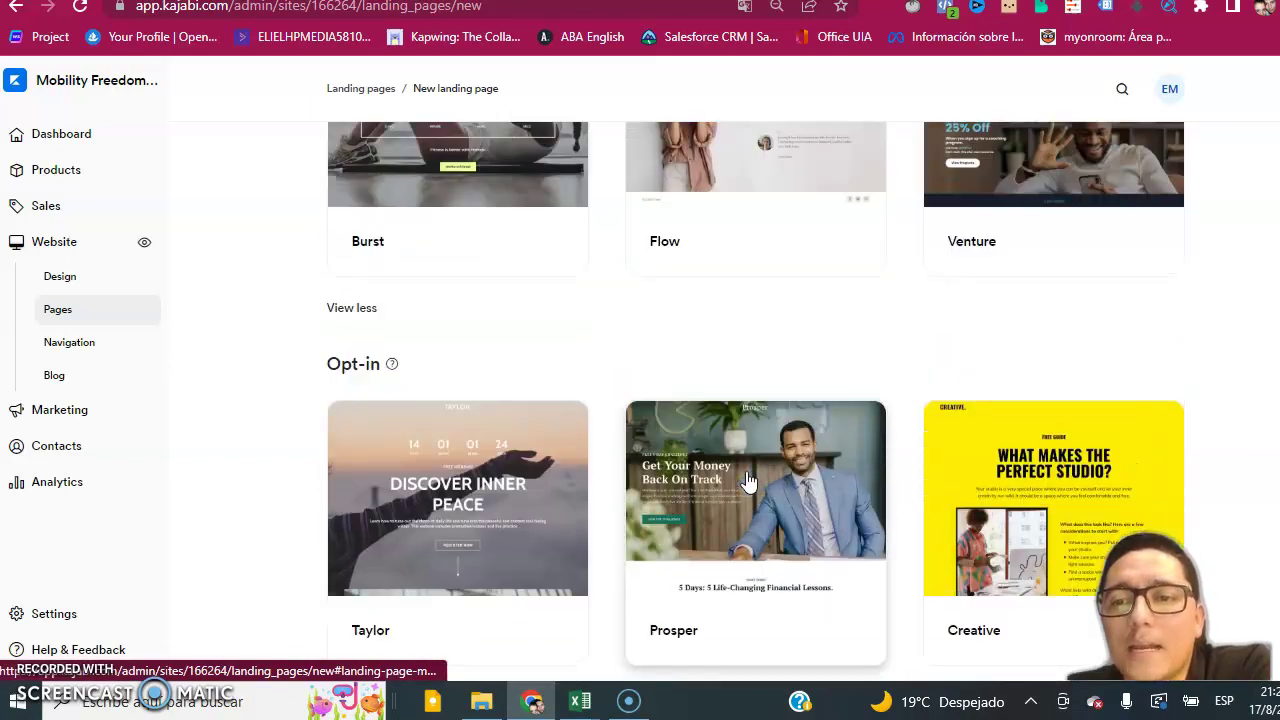
scroll(748, 481, down, 5)
scroll(746, 471, up, 4)
click(716, 484)
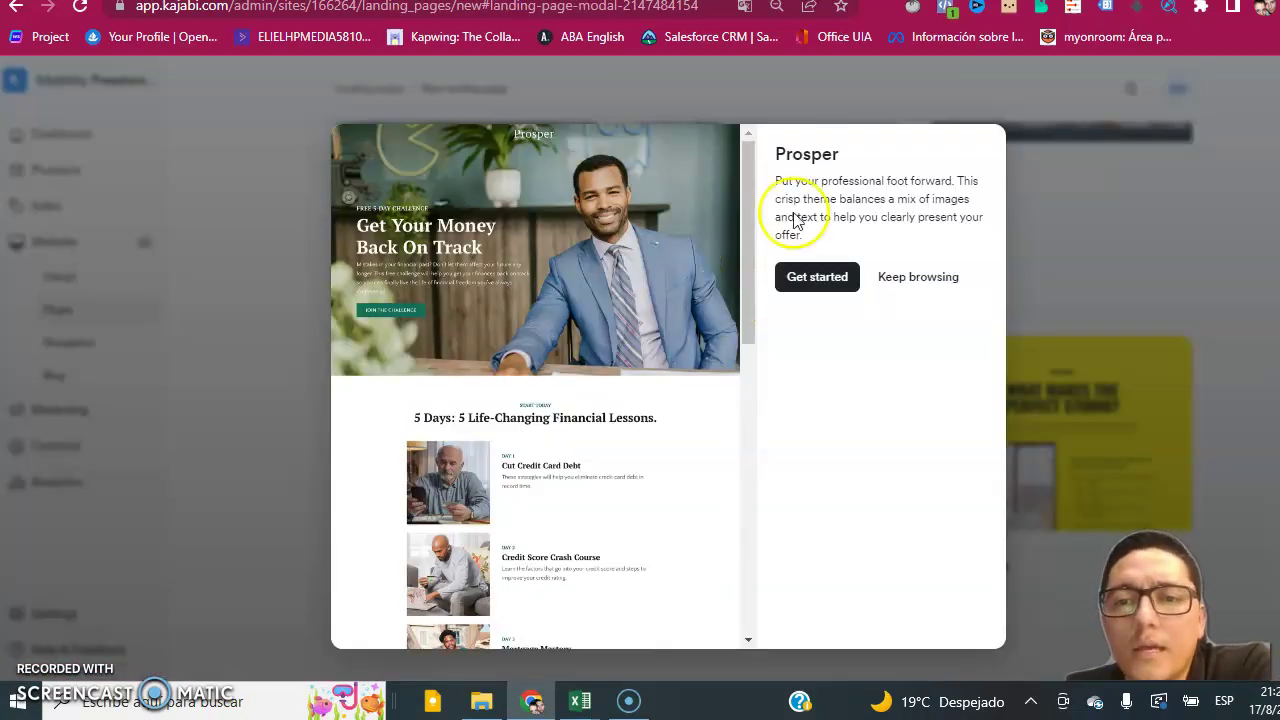
click(821, 277)
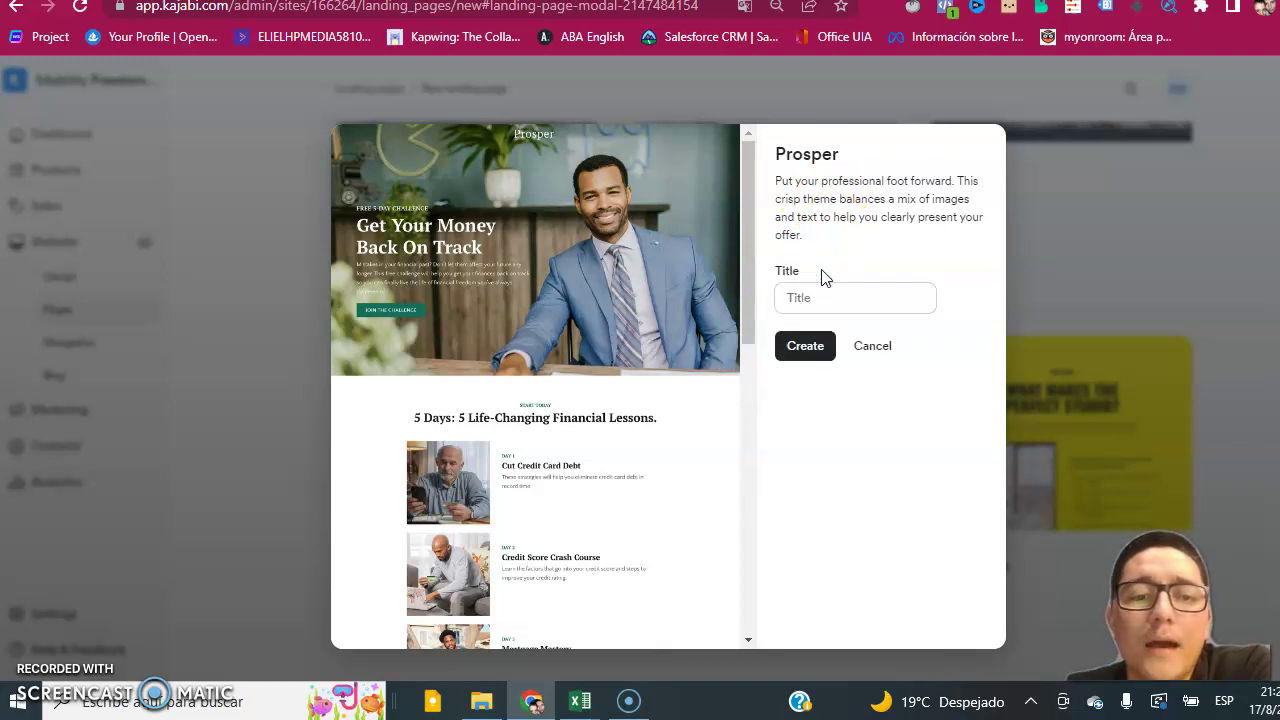
click(811, 307)
text(prueba)
click(806, 347)
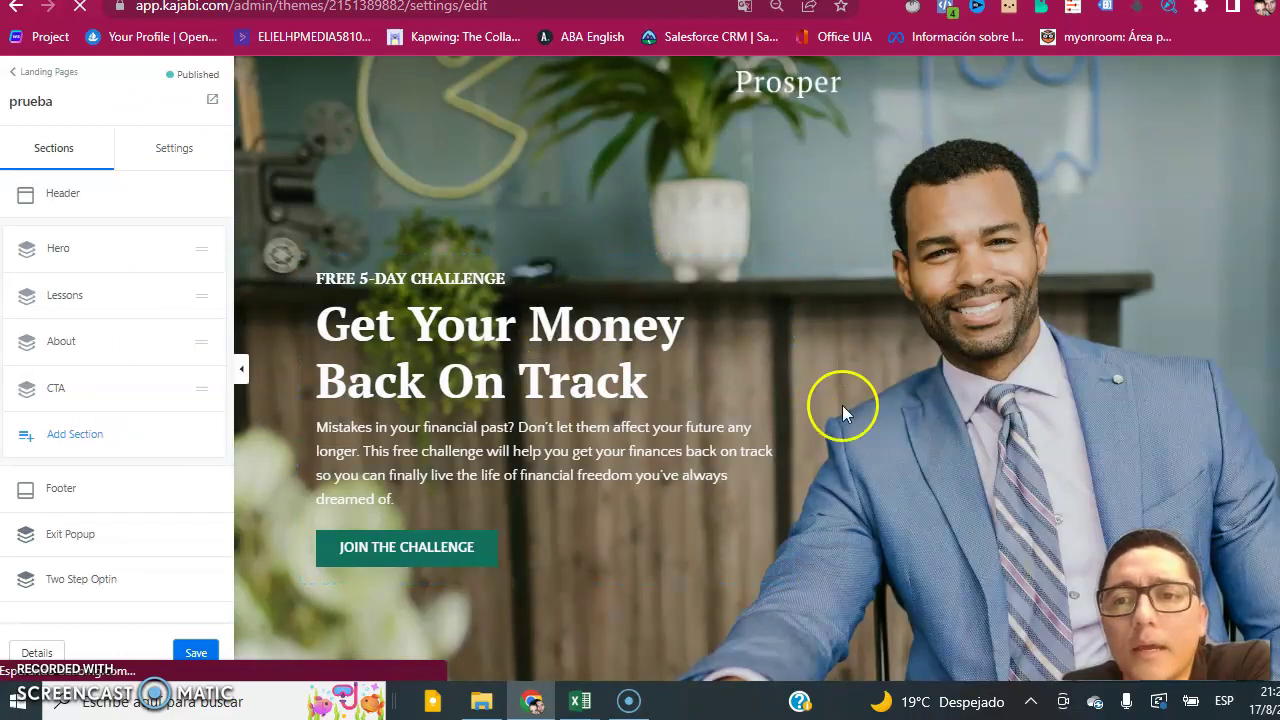
Preview the pop-up opened by the hero's JOIN THE CHALLENGE button and close it
scroll(842, 405, down, 2)
scroll(842, 405, up, 2)
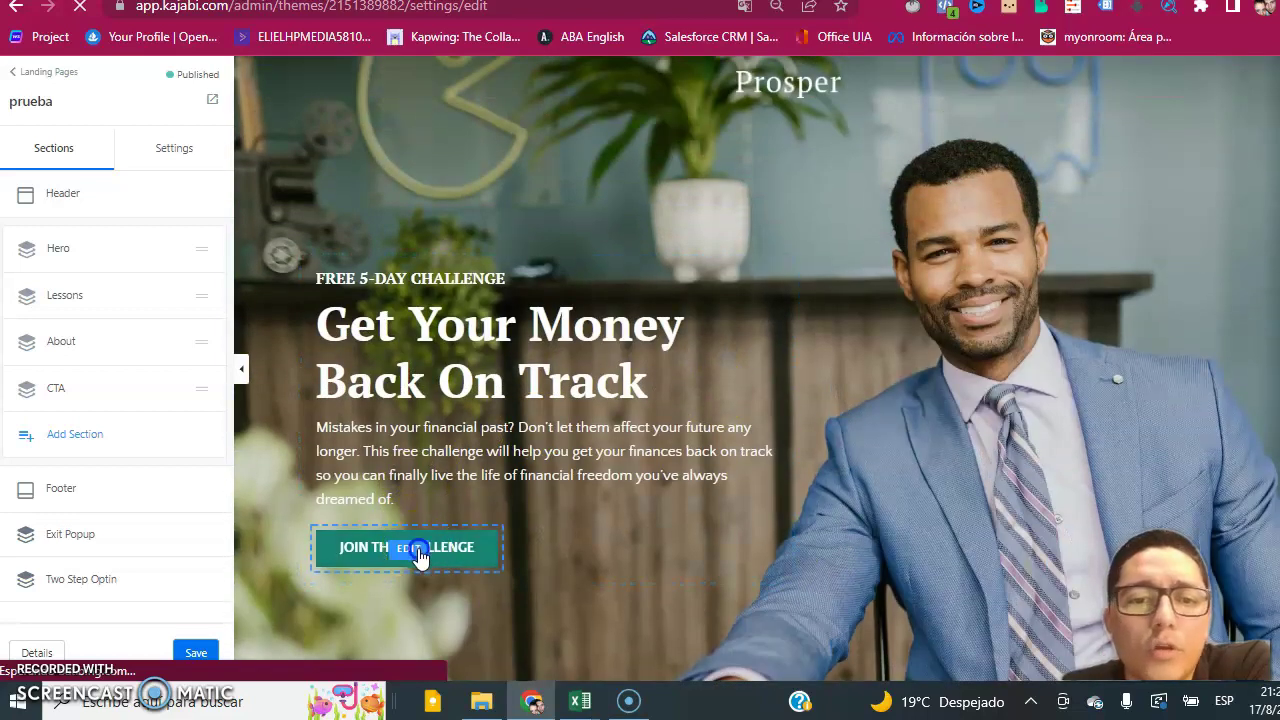
click(419, 557)
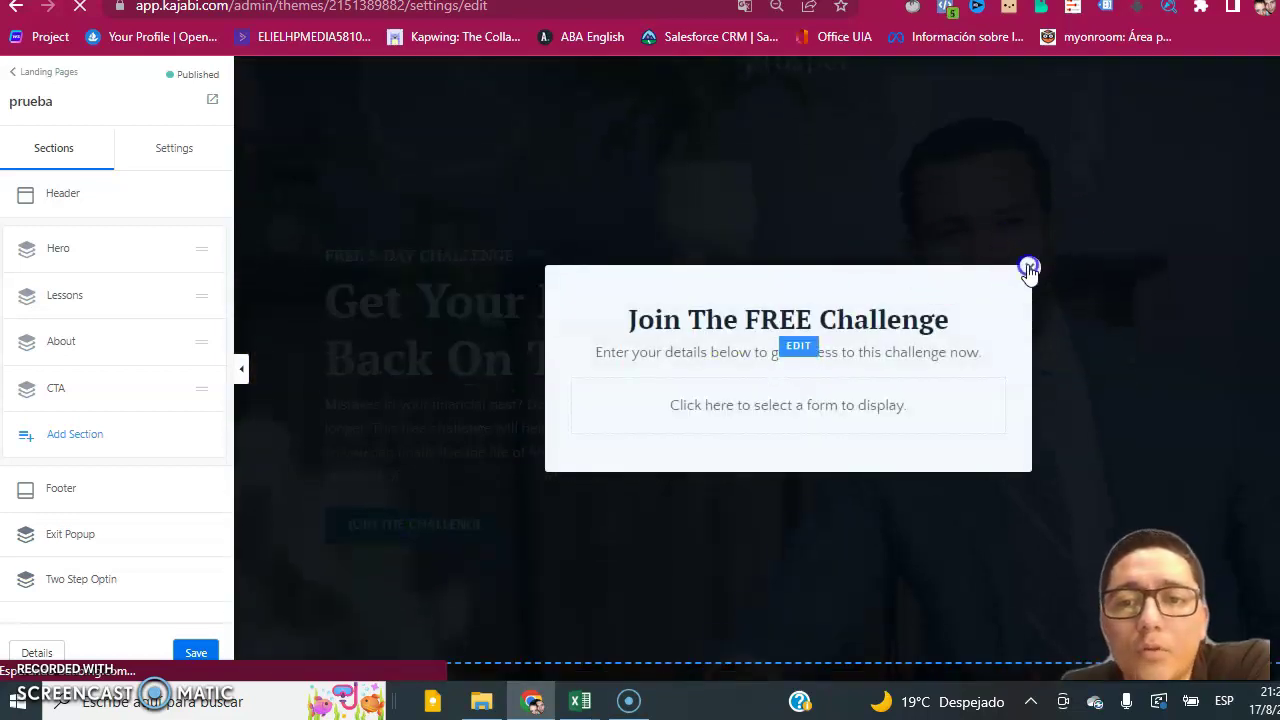
click(1029, 267)
Open the hero's text block and examine its text editor and Call To Action settings
click(417, 470)
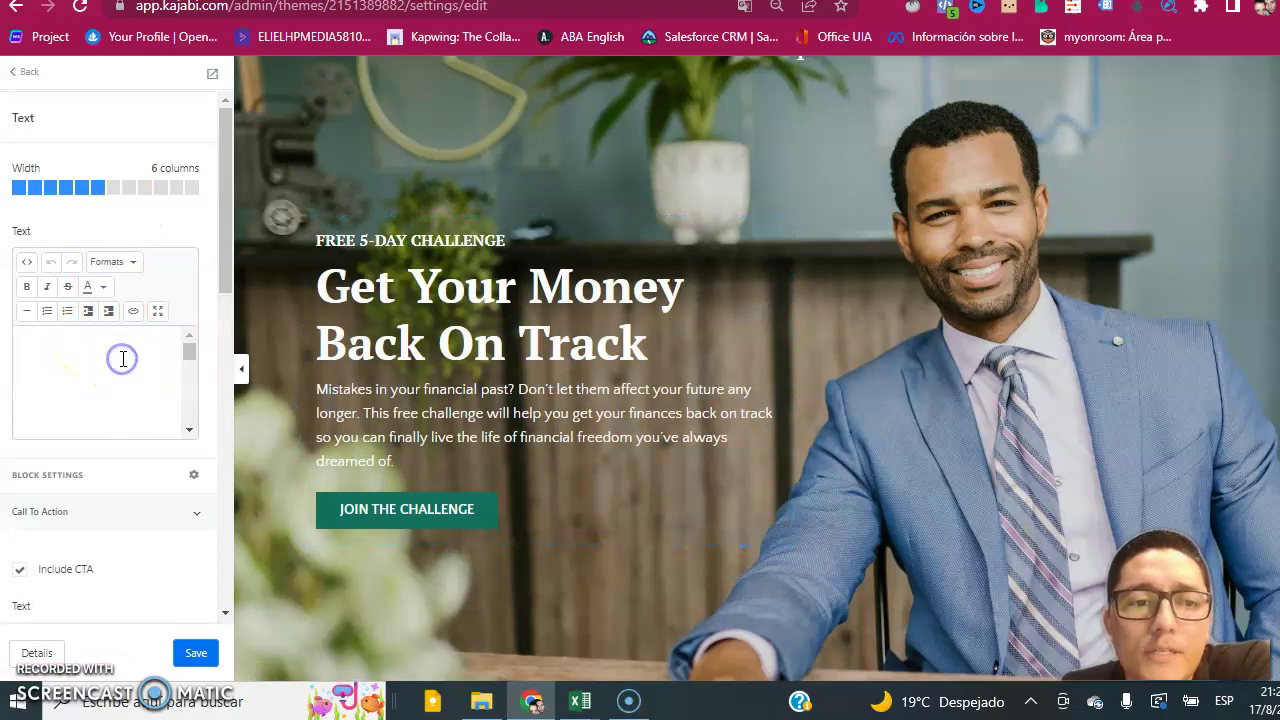
drag(121, 358, 23, 336)
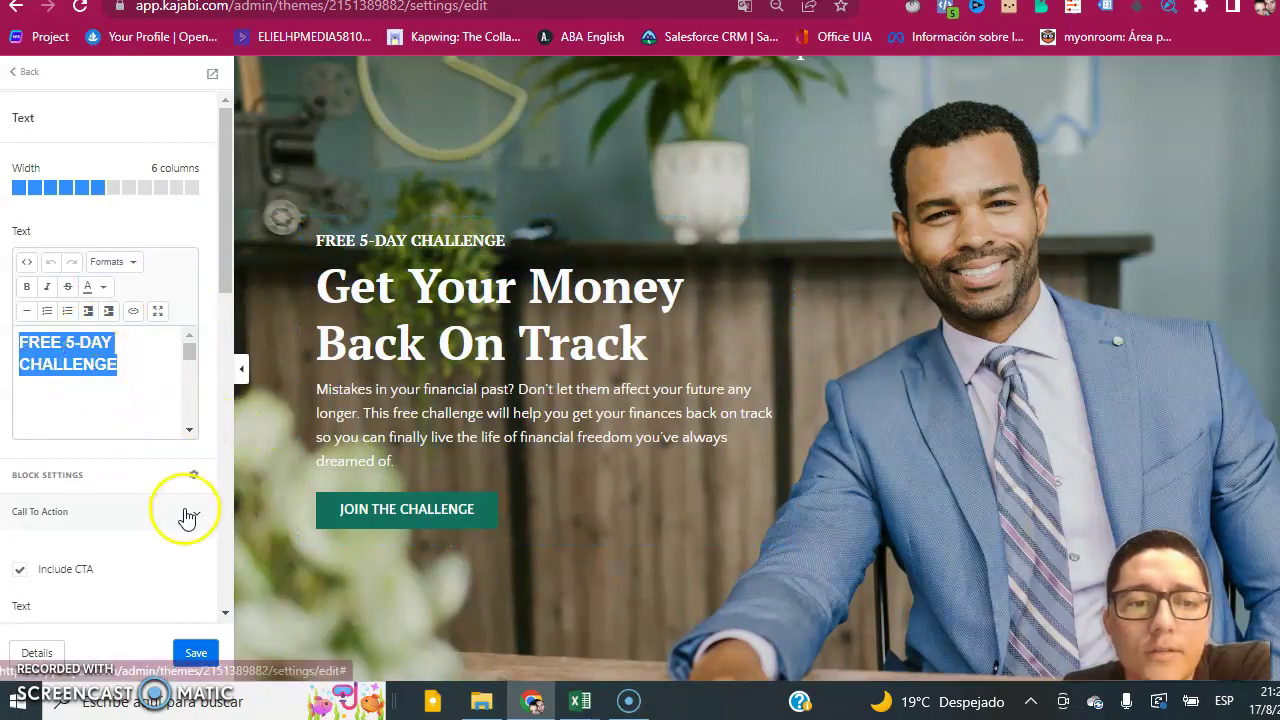
scroll(185, 515, down, 2)
click(176, 366)
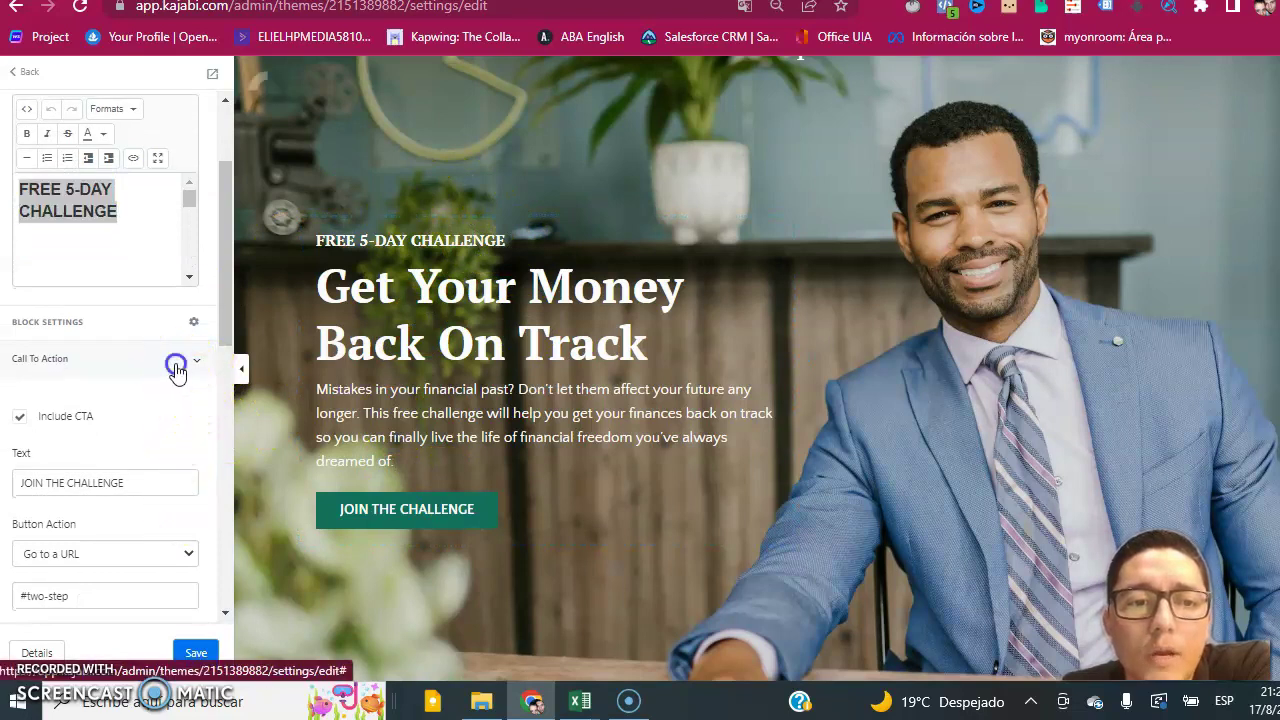
click(160, 368)
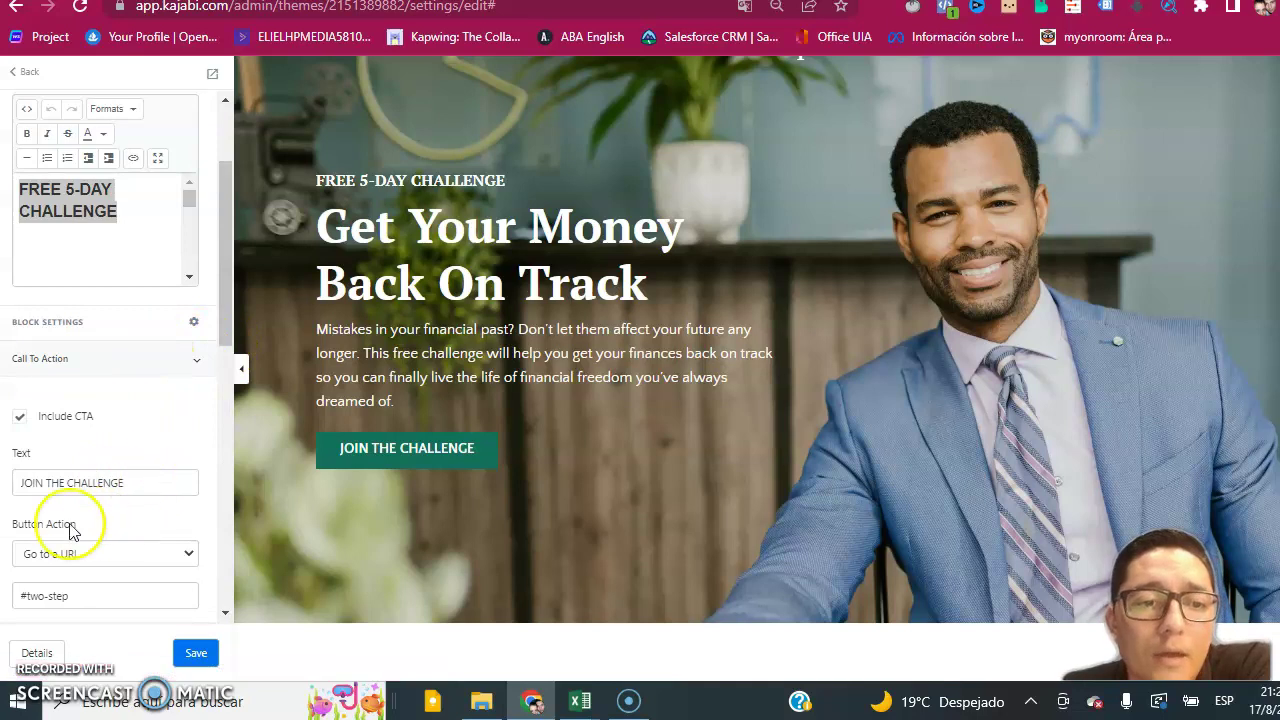
scroll(110, 500, down, 3)
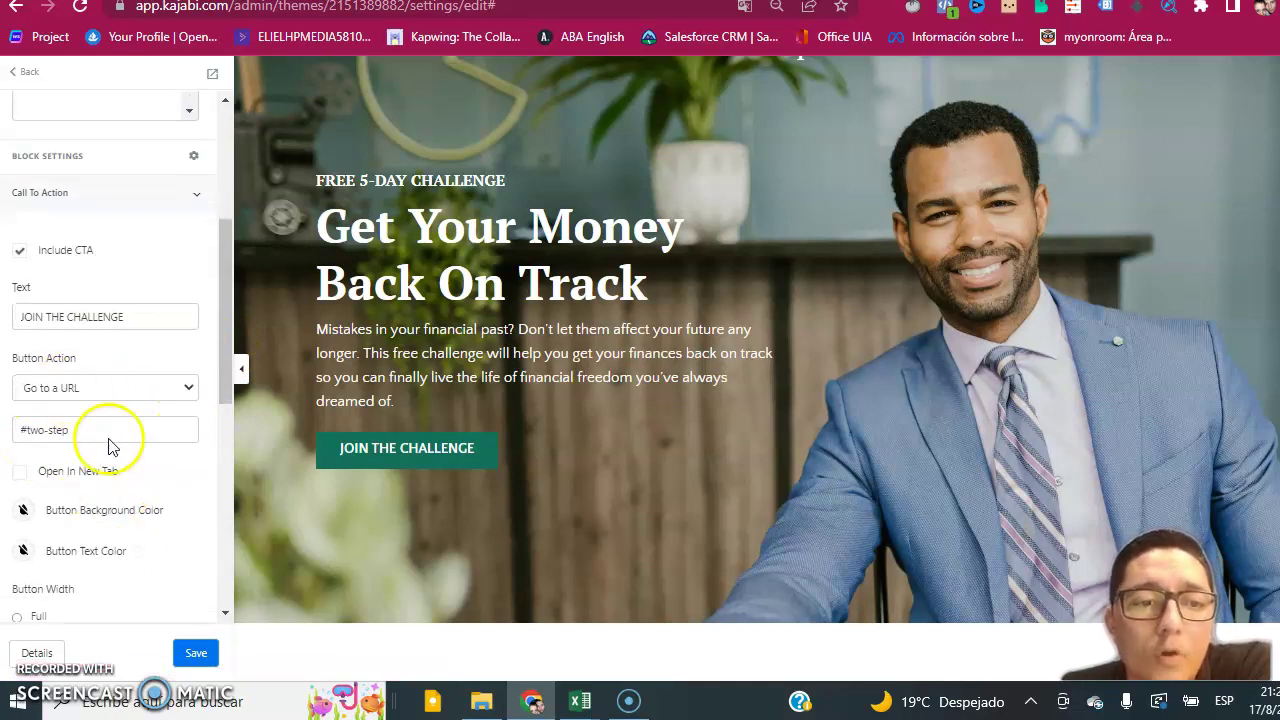
scroll(119, 405, up, 1)
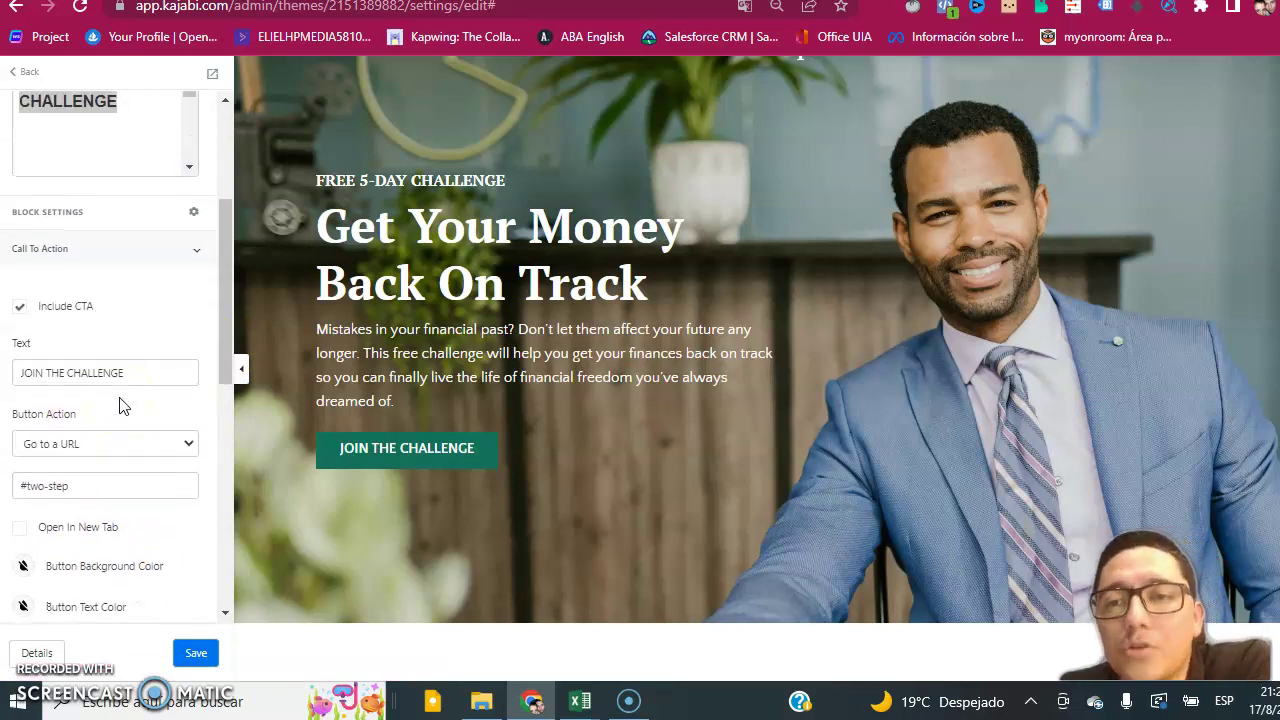
Return from the text block to the page's section list and review the page from the hero down to the footer
scroll(459, 383, down, 5)
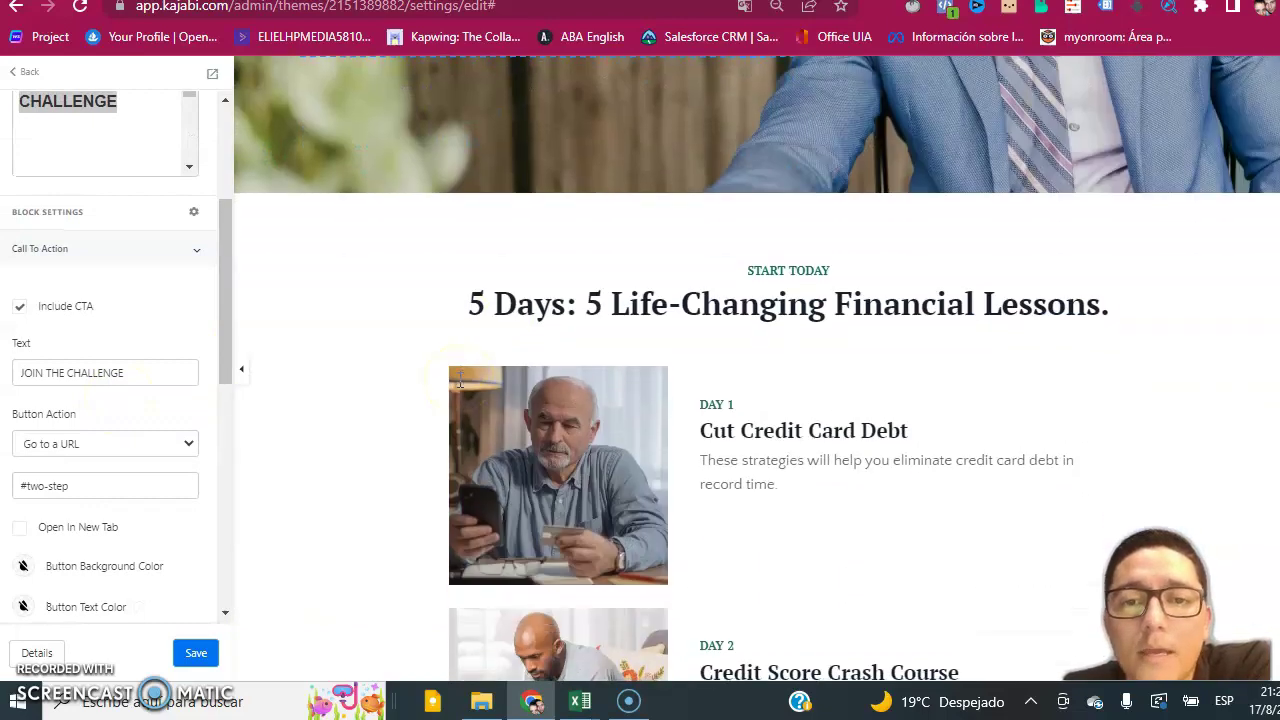
click(29, 72)
scroll(652, 390, up, 2)
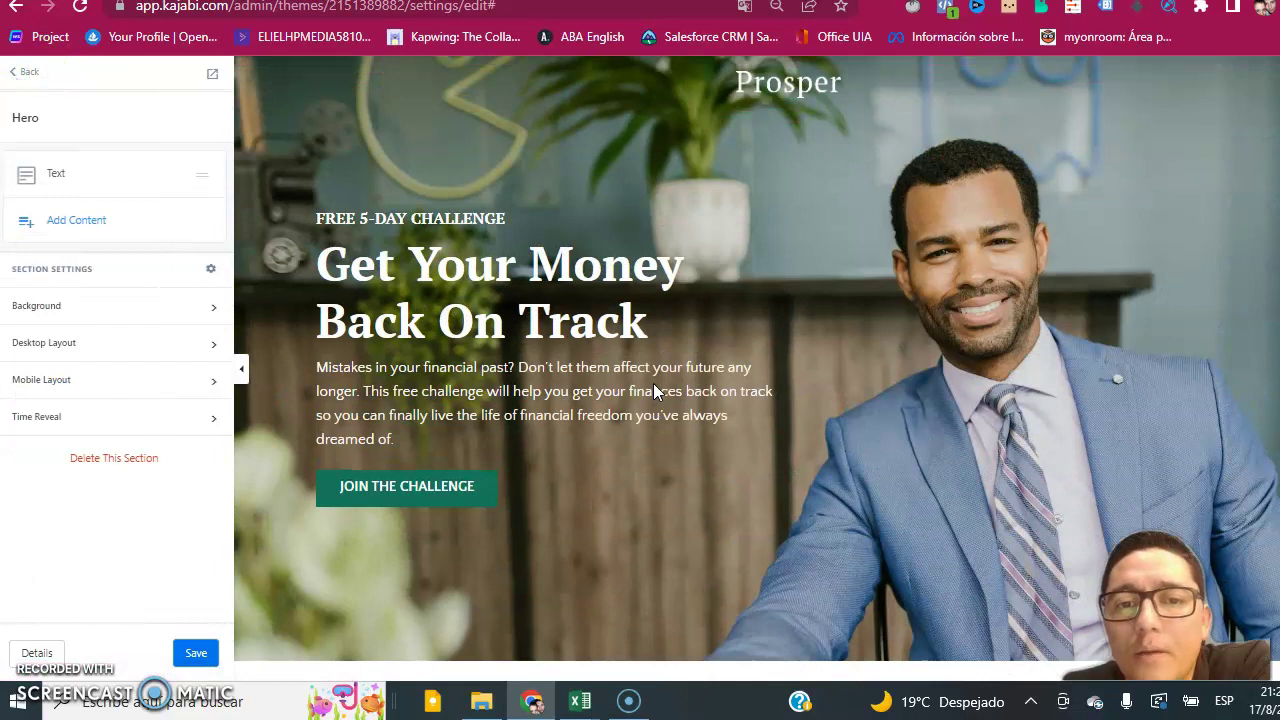
scroll(653, 390, down, 4)
scroll(653, 390, down, 4)
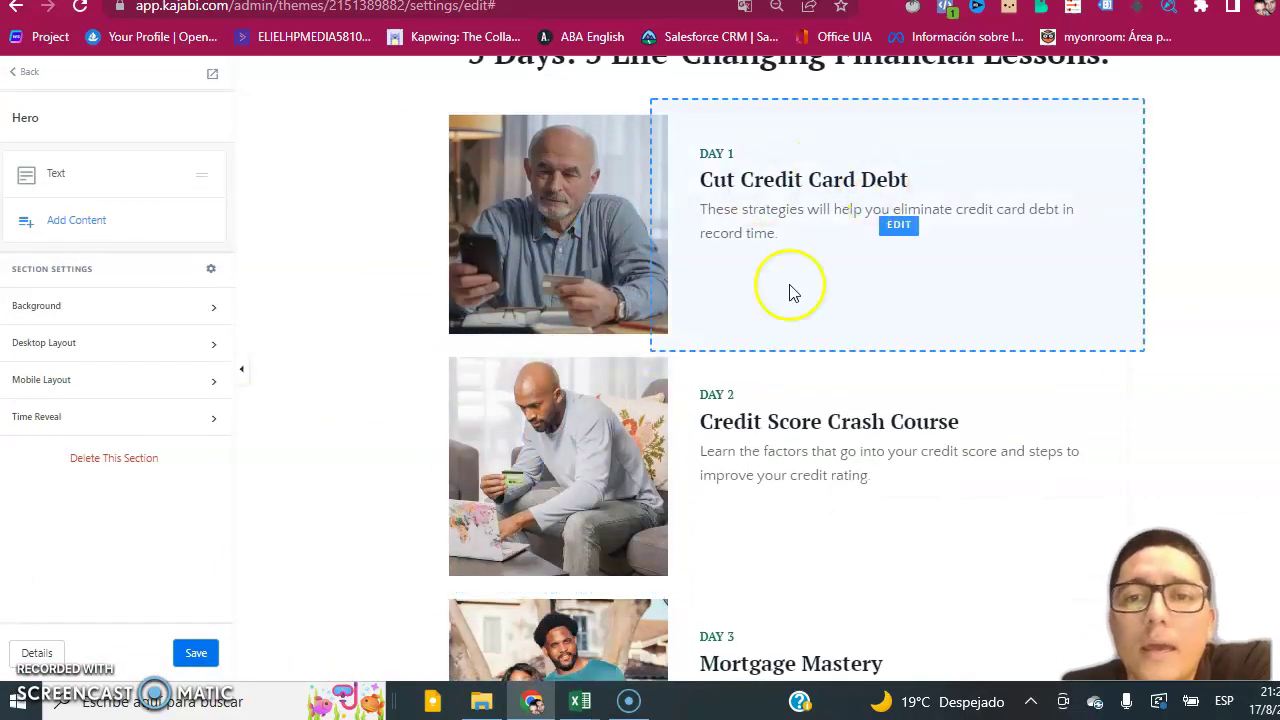
scroll(849, 423, down, 6)
scroll(851, 429, down, 9)
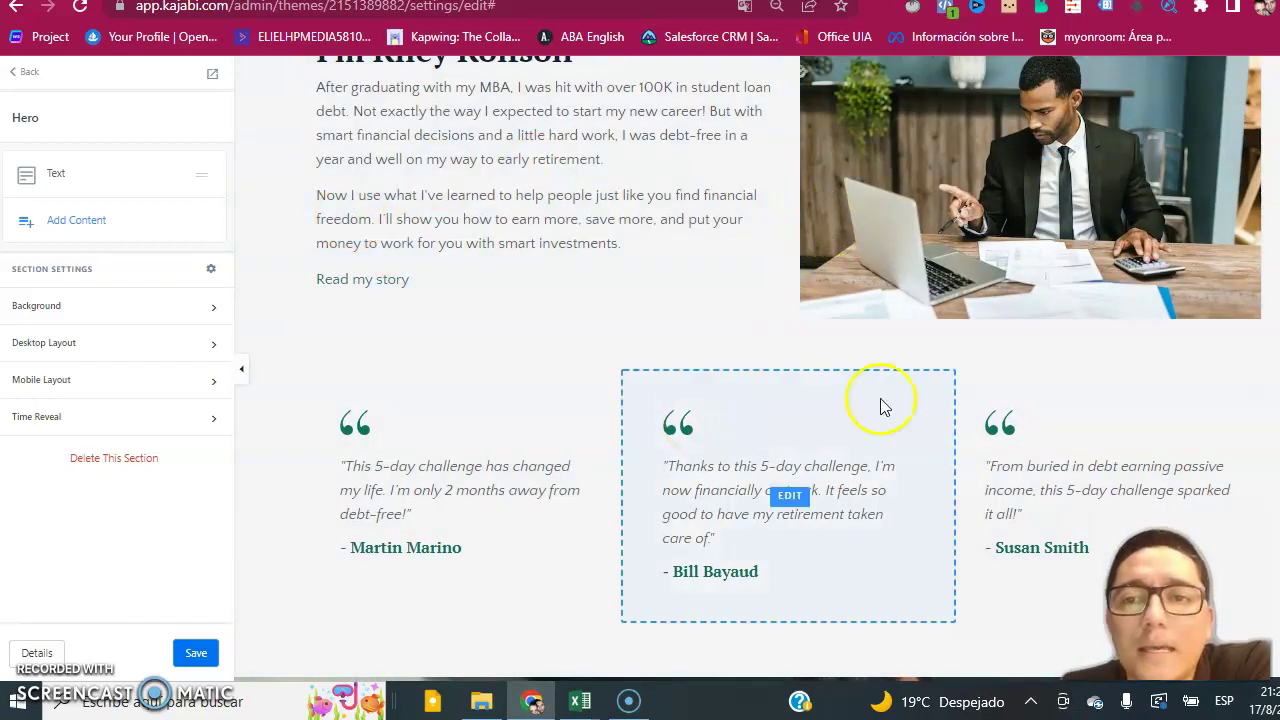
scroll(900, 400, down, 3)
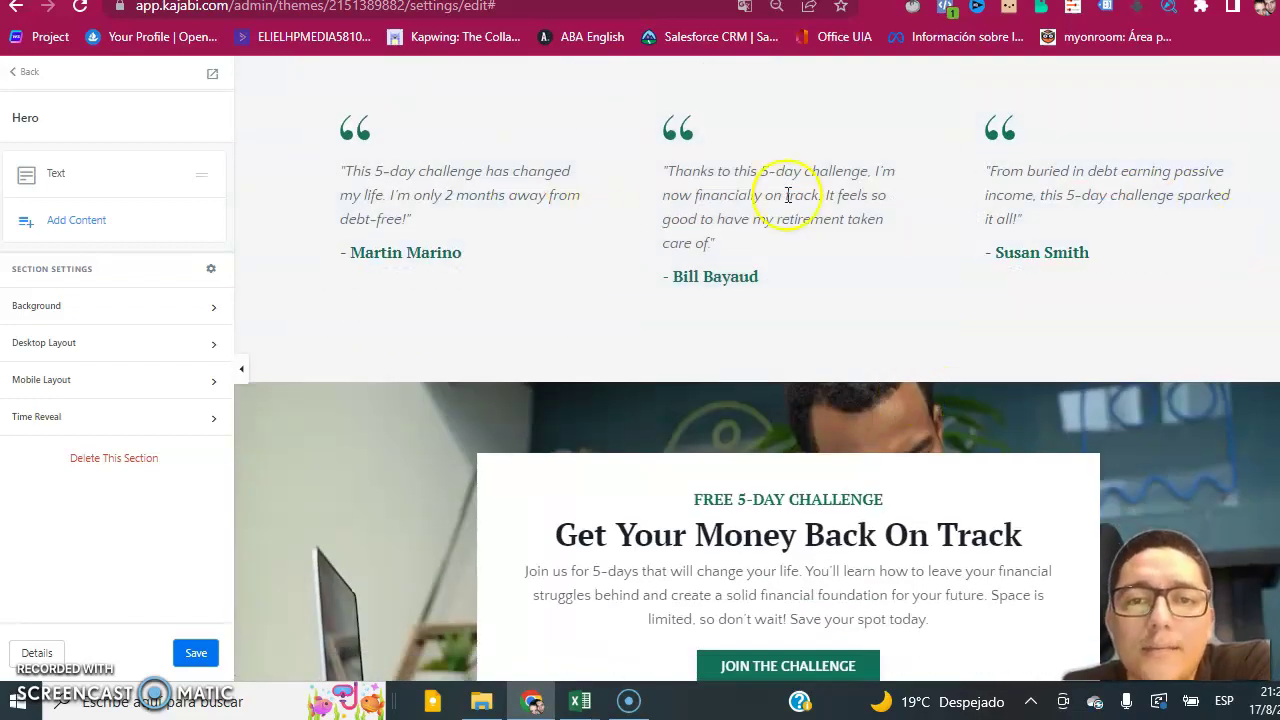
scroll(836, 384, down, 2)
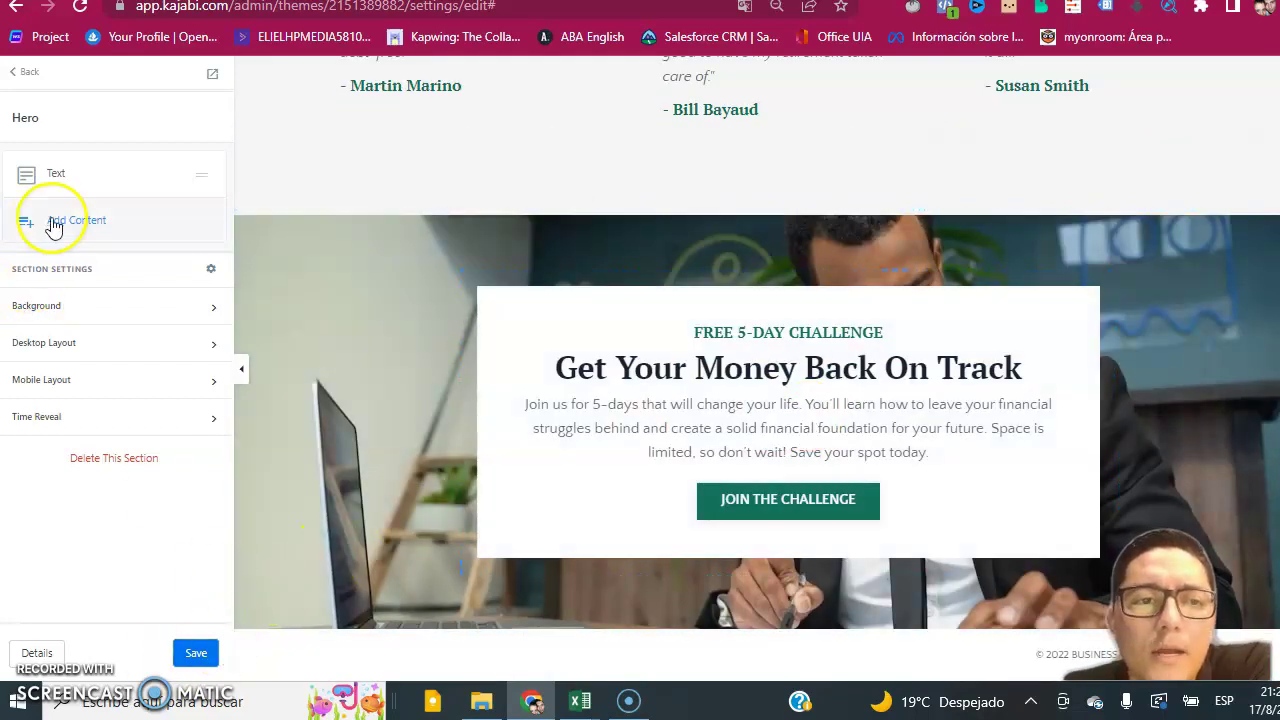
click(26, 80)
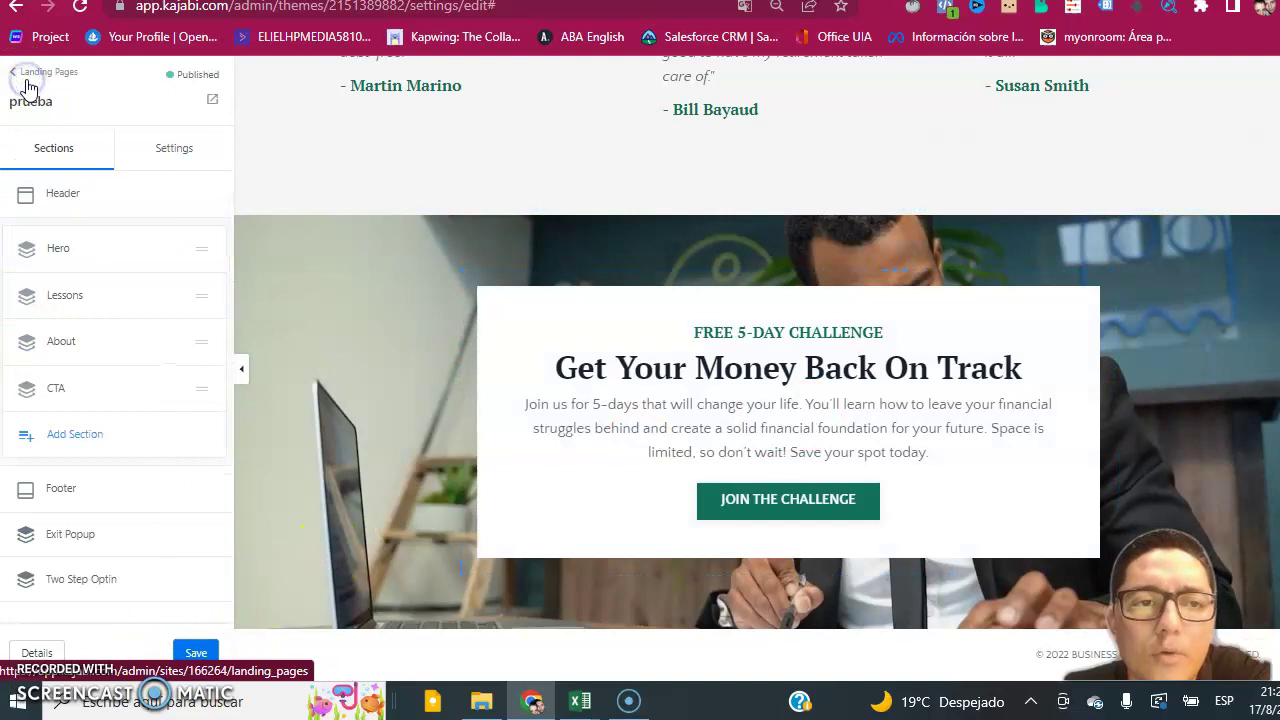
Start adding a section and preview the Basic Content types, from Text and column layouts to Link List and Form & Text
click(87, 434)
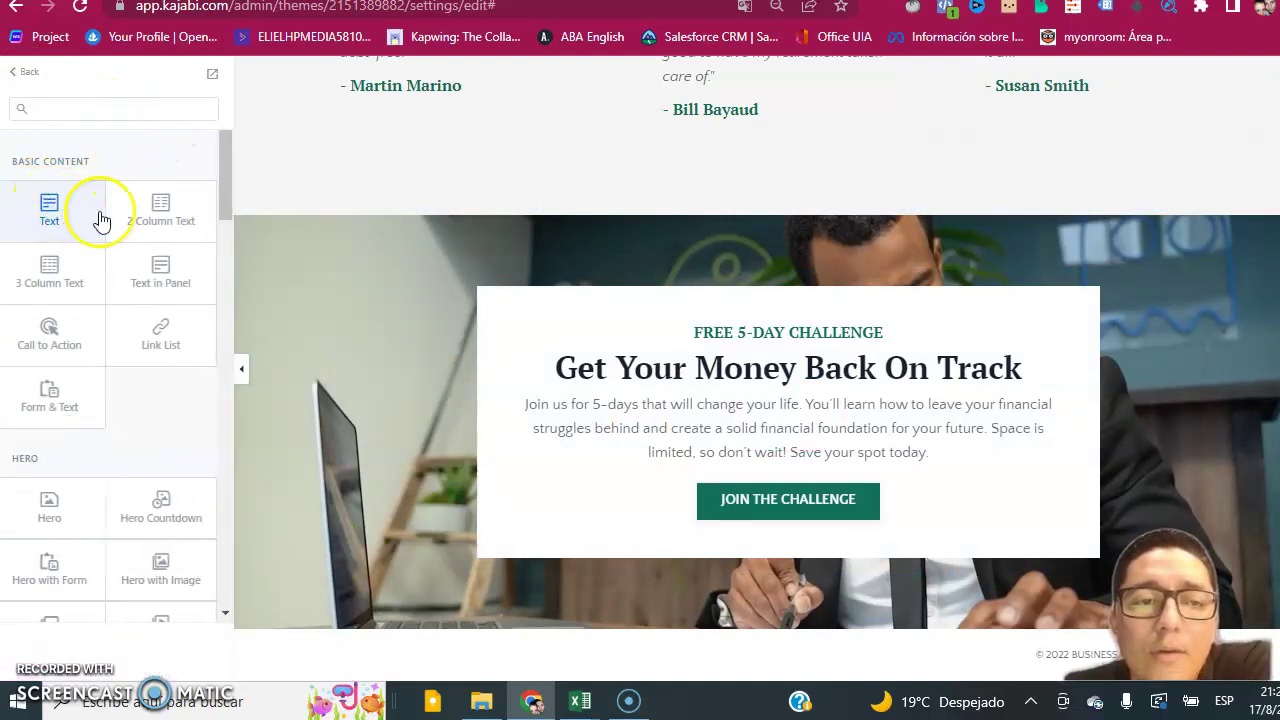
click(50, 222)
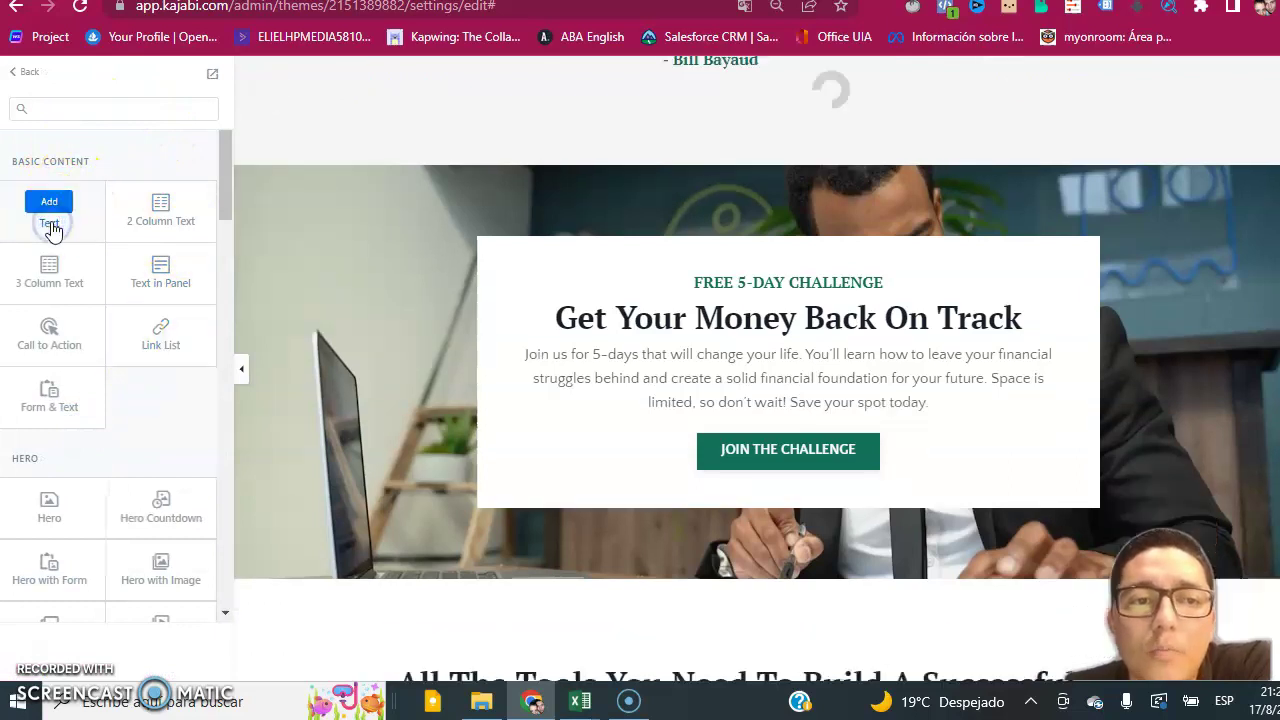
click(148, 227)
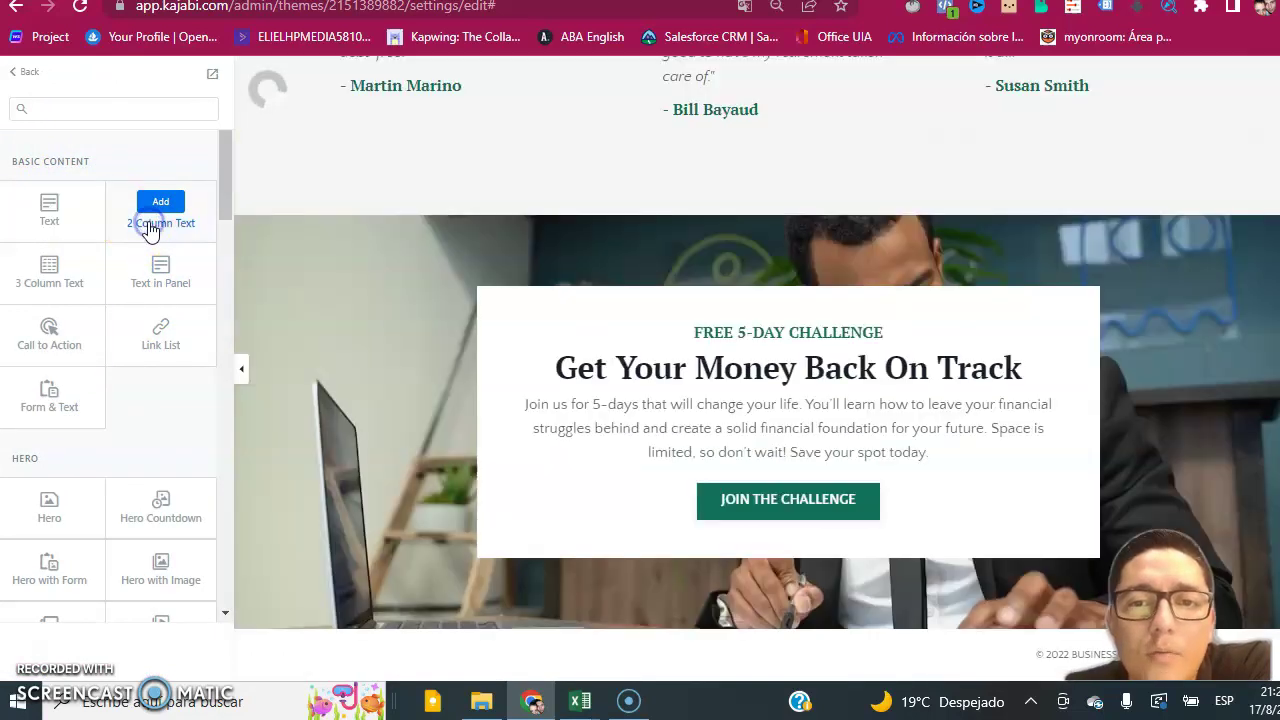
click(60, 288)
click(157, 290)
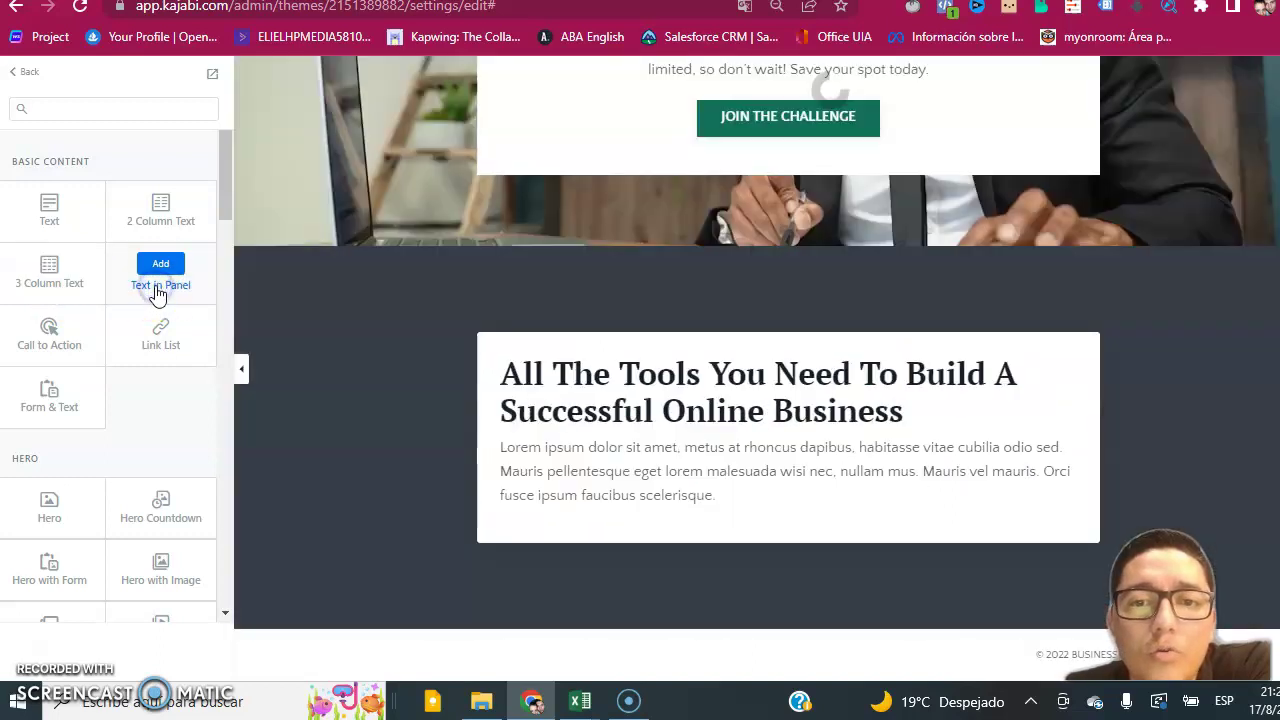
click(58, 343)
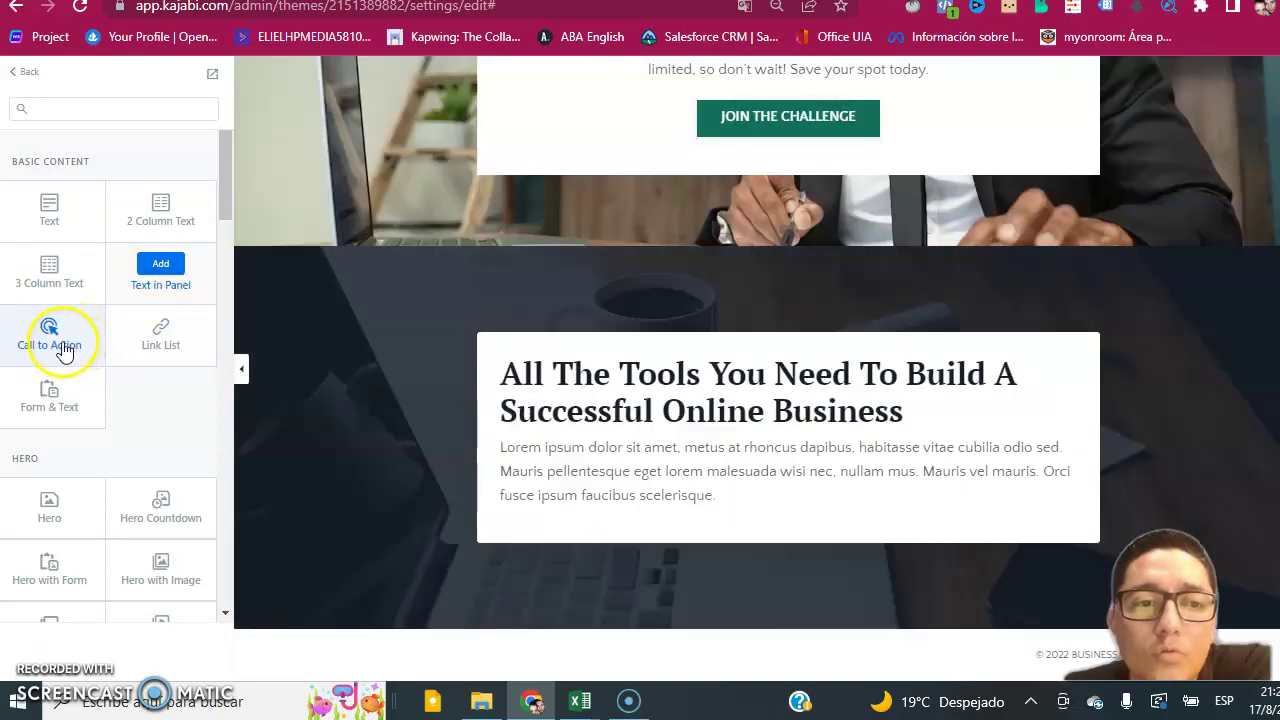
click(157, 345)
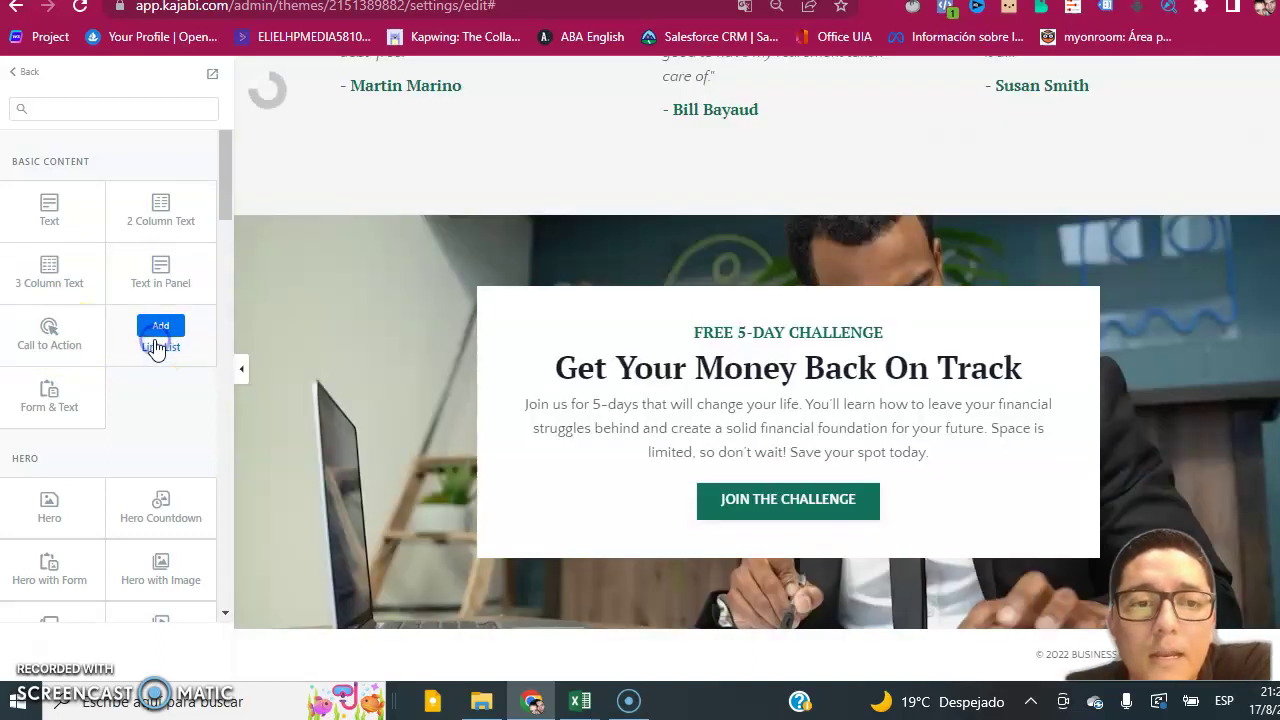
click(35, 403)
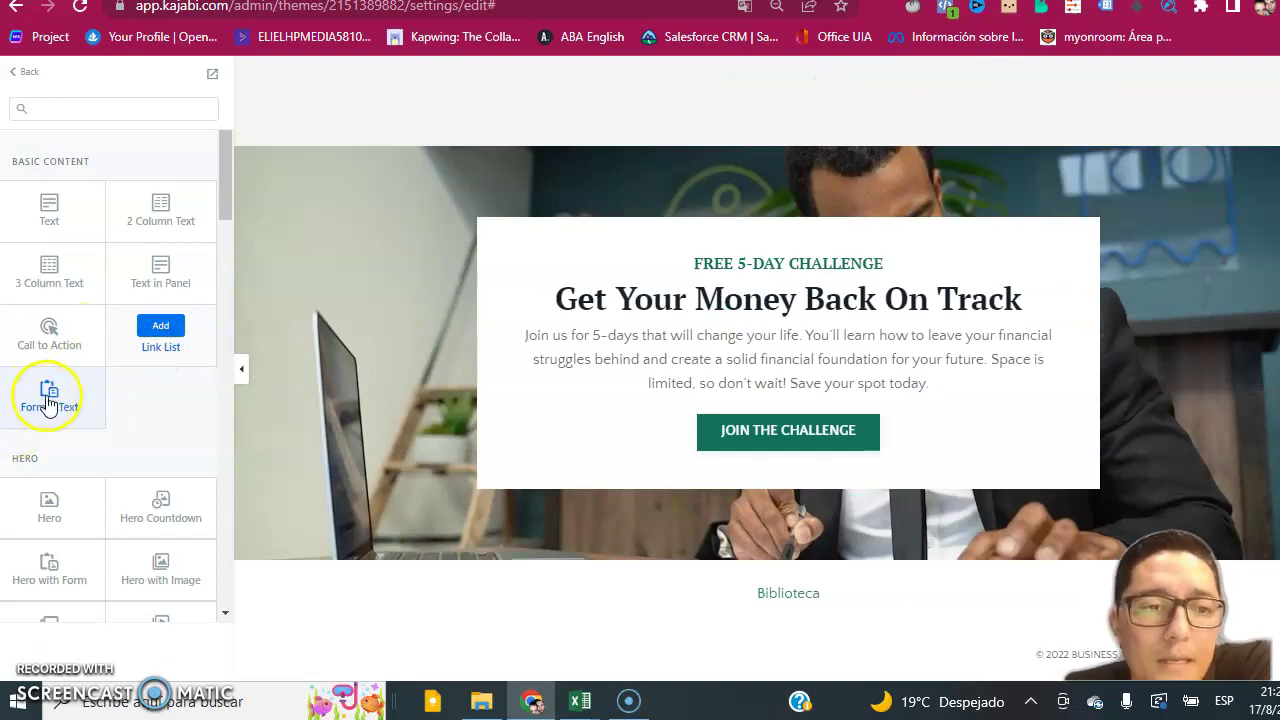
Preview the Hero section types: plain, countdown, image, form, audio and video
scroll(130, 444, down, 2)
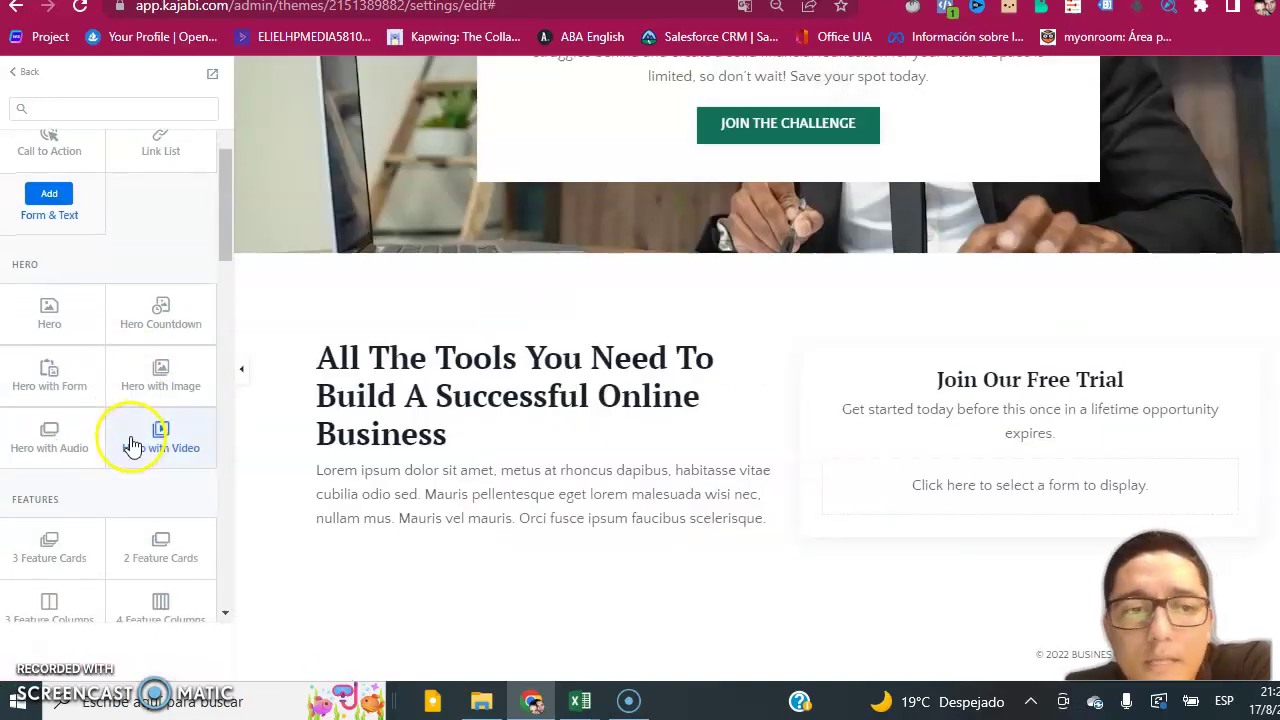
click(75, 328)
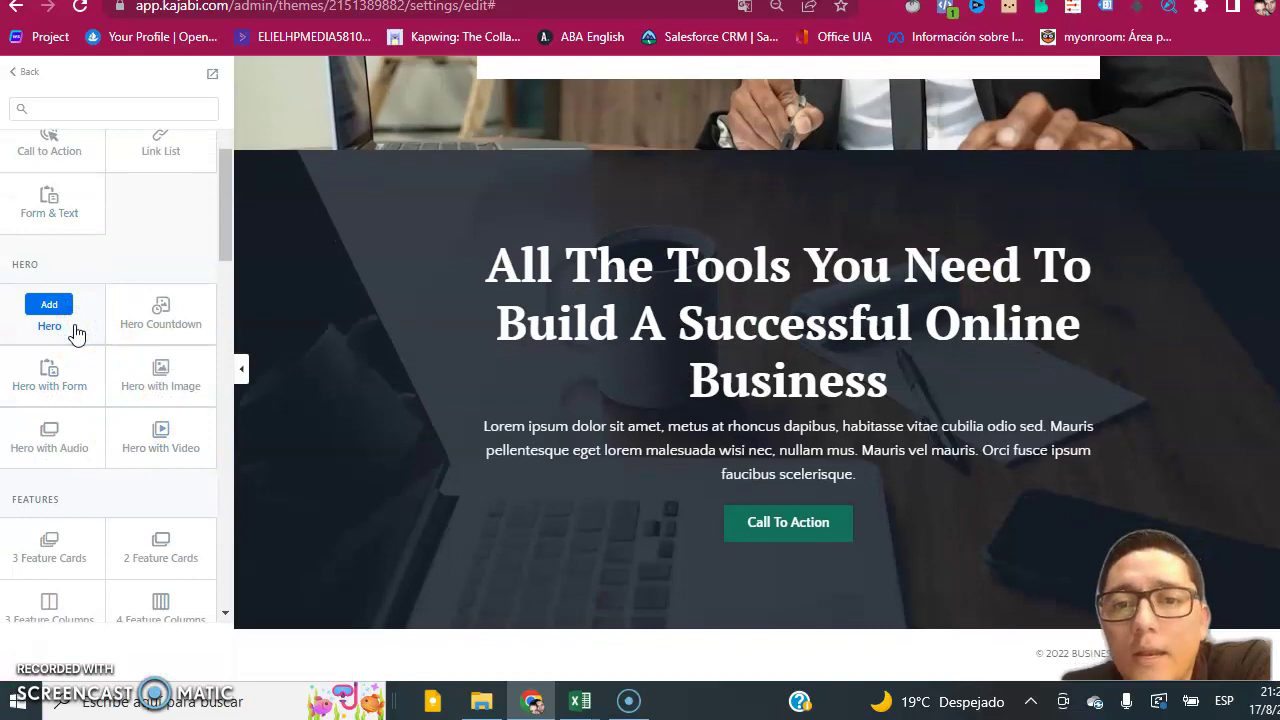
click(183, 333)
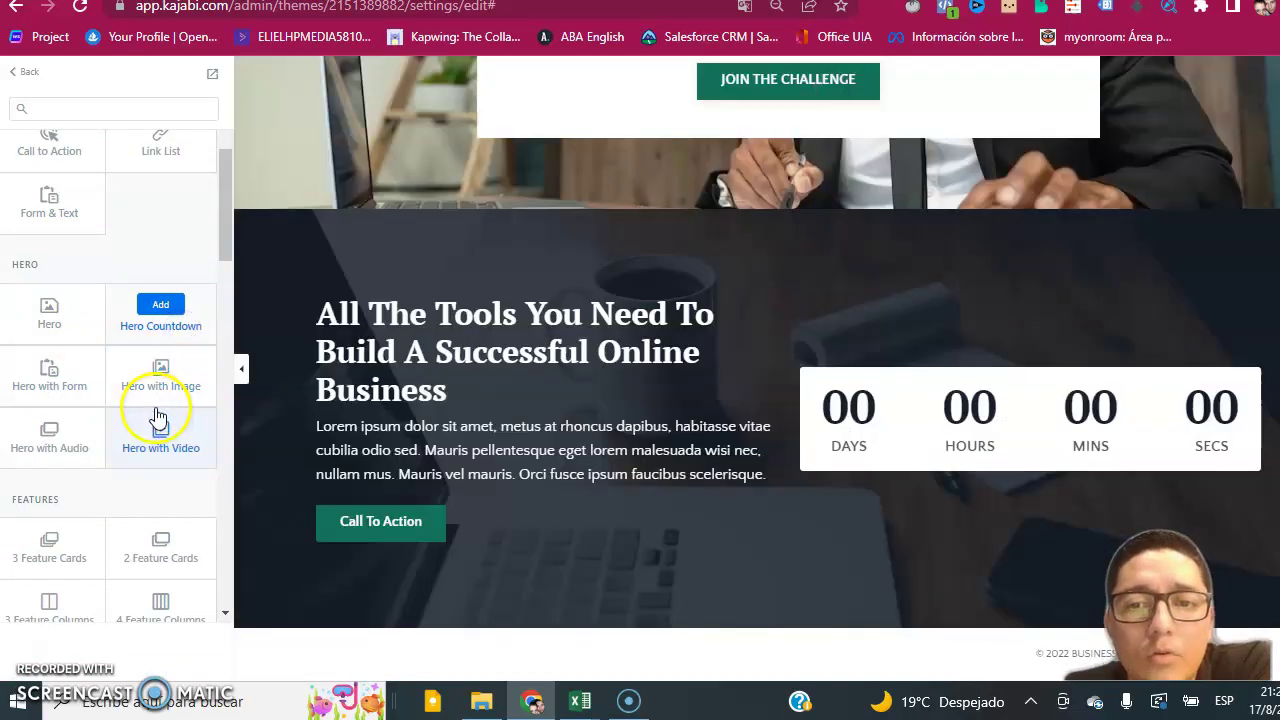
click(175, 402)
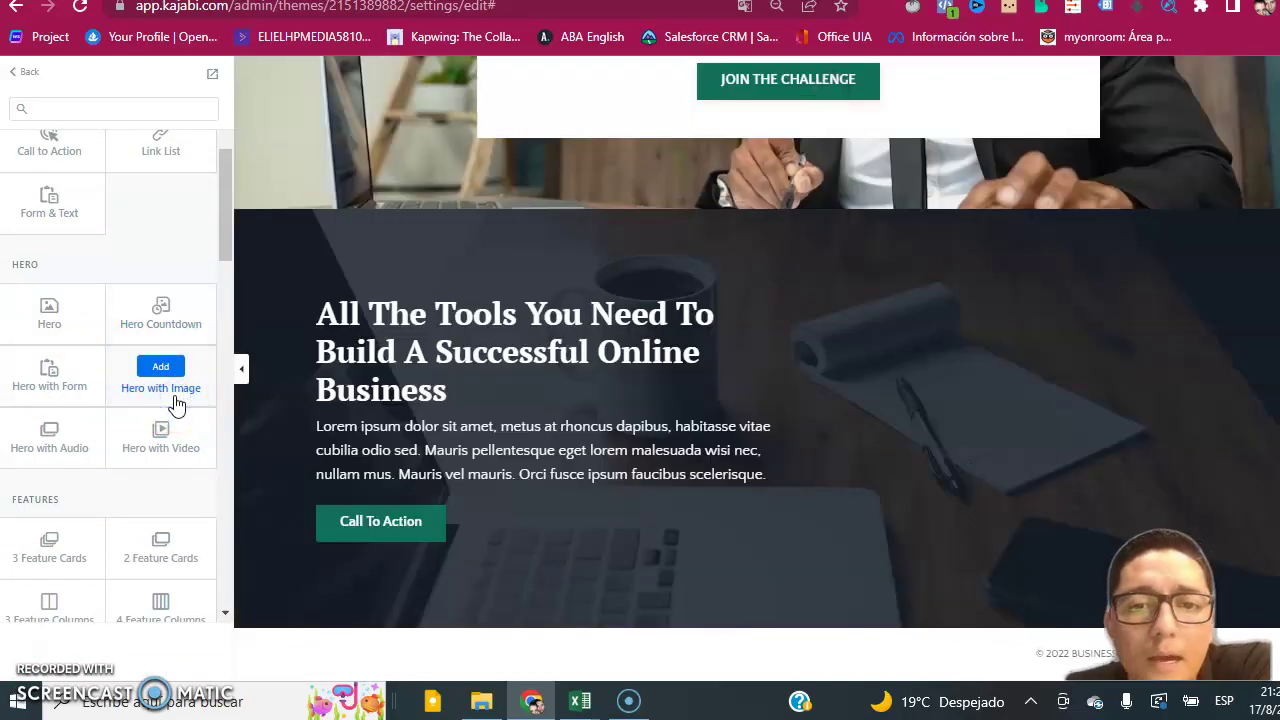
click(68, 381)
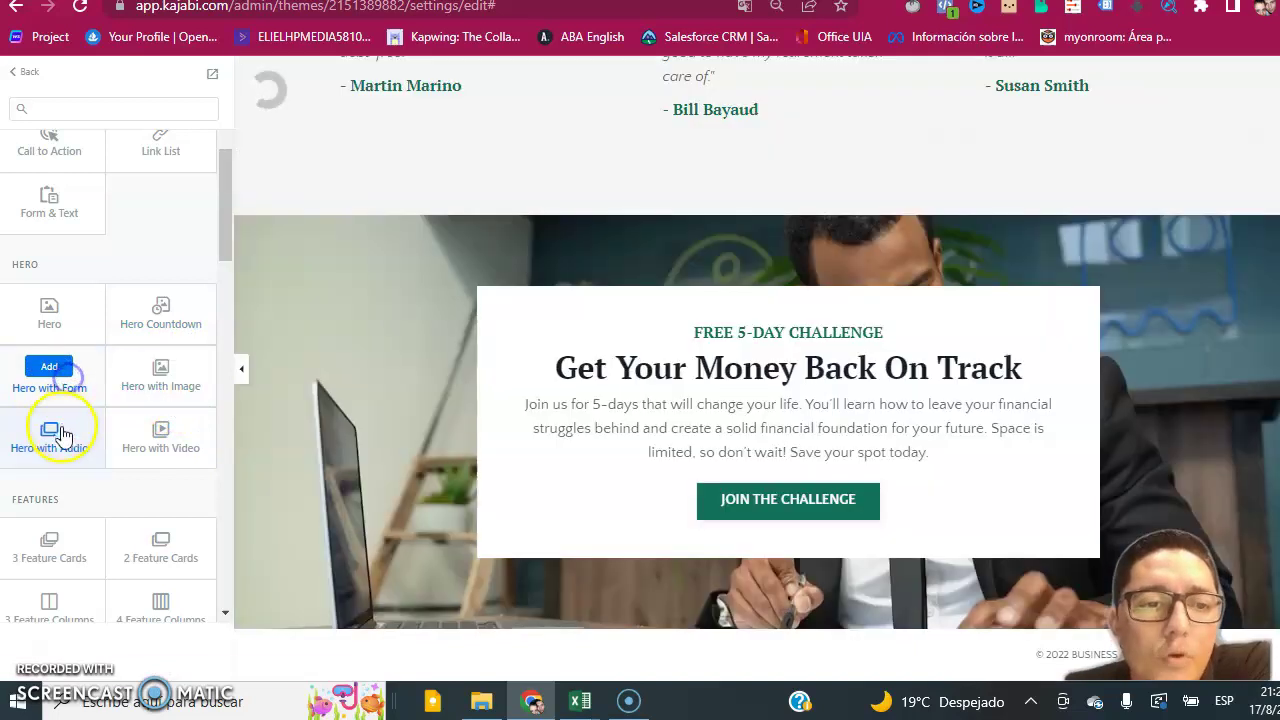
click(57, 443)
click(187, 458)
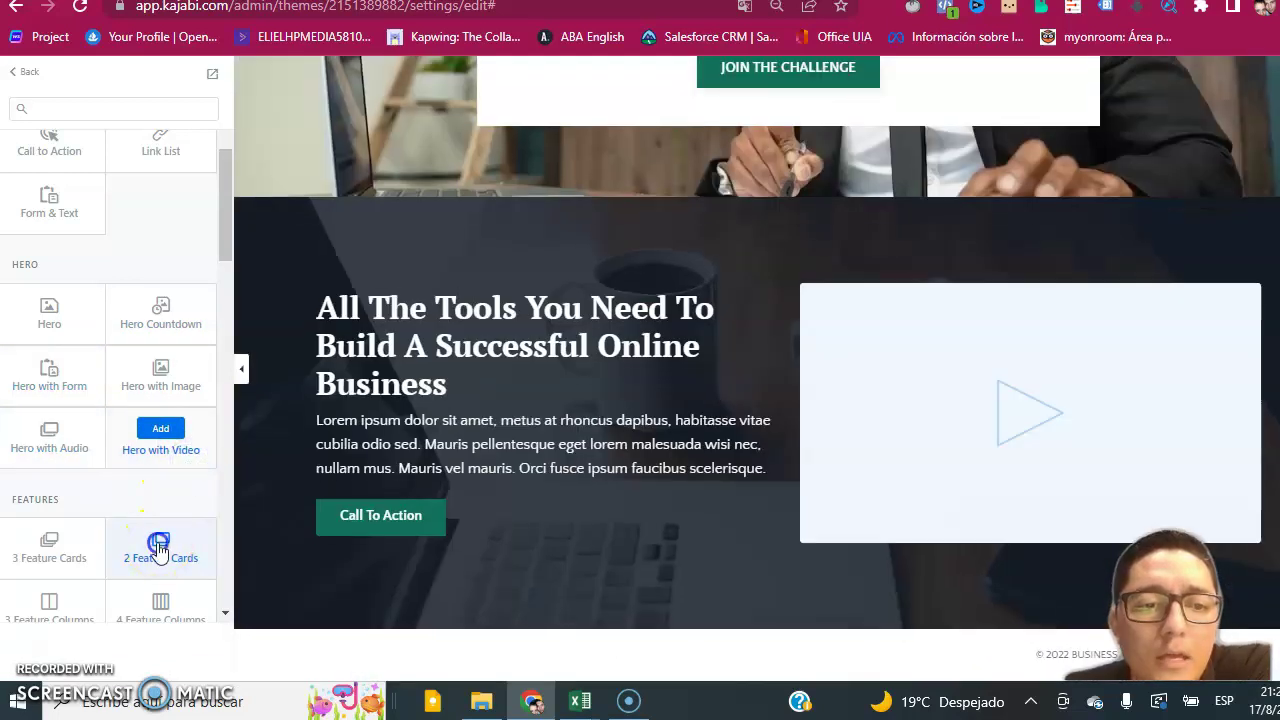
Preview the 2 Feature Cards and 3 Feature Columns sections on the page
click(158, 545)
scroll(160, 540, down, 3)
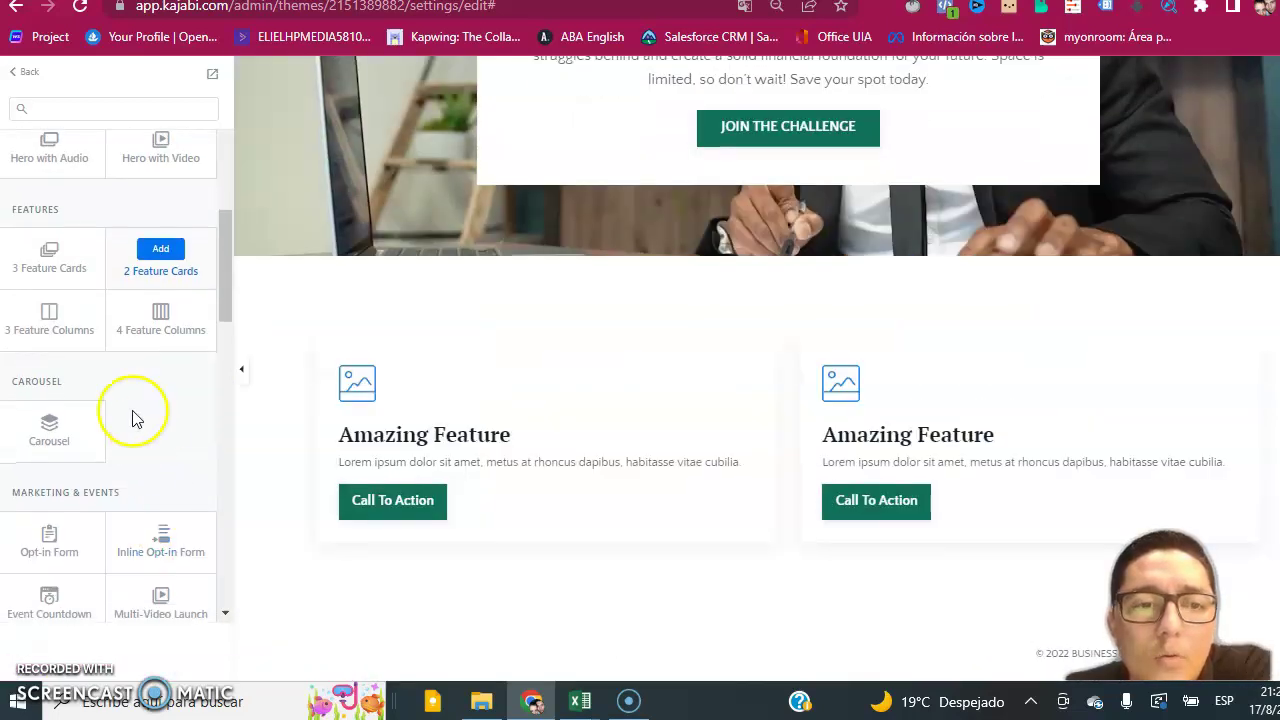
click(52, 322)
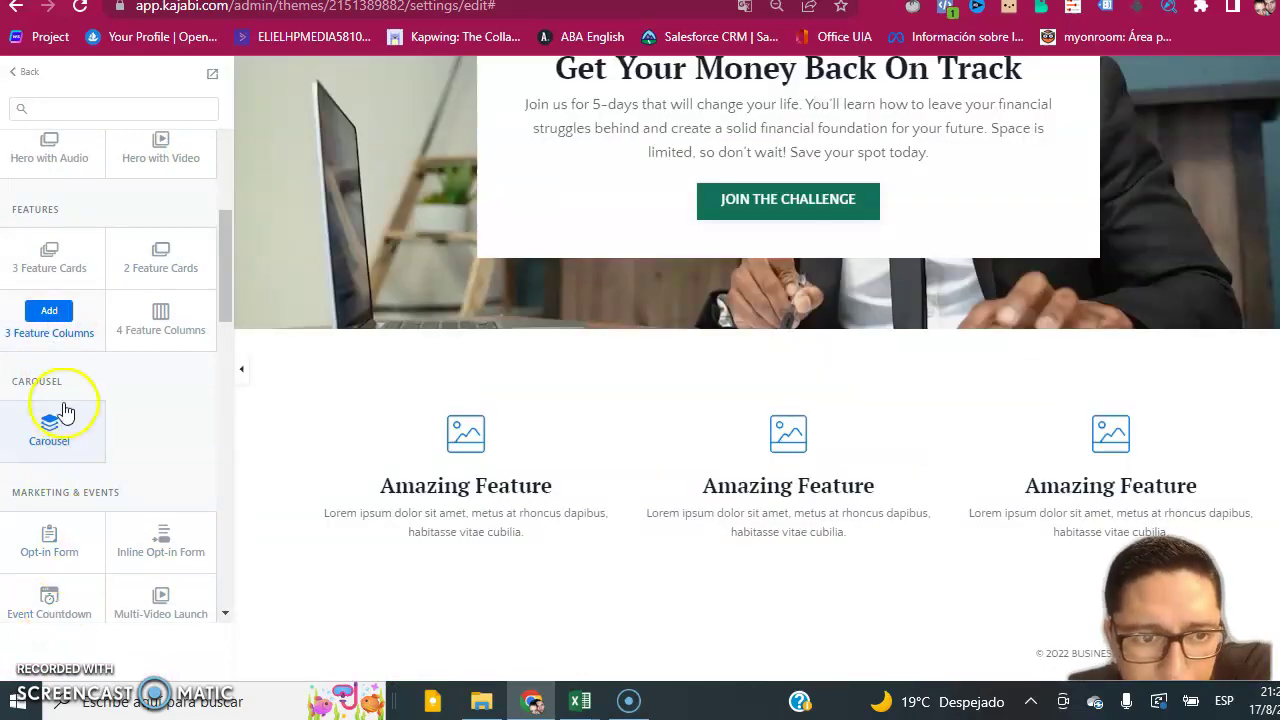